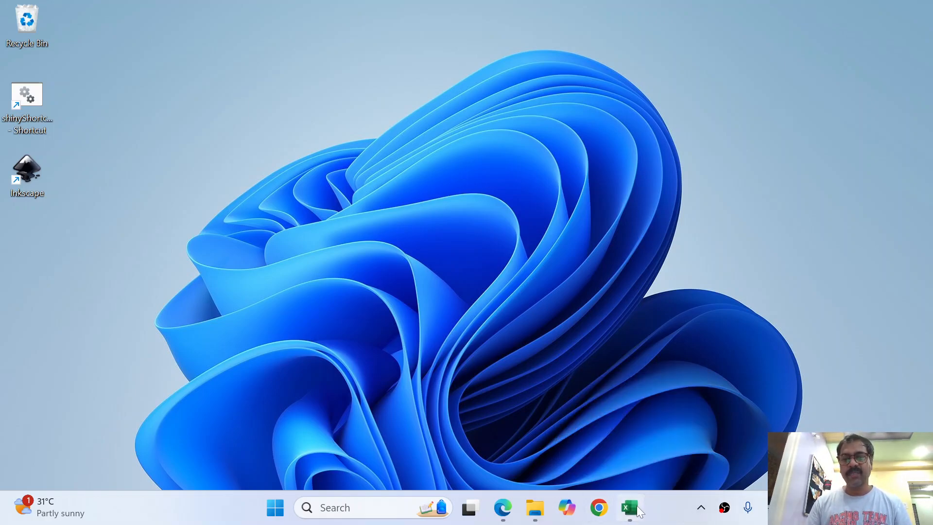
# Restore the blank Book1 Excel workbook from the taskbar
pyautogui.click(632, 508)
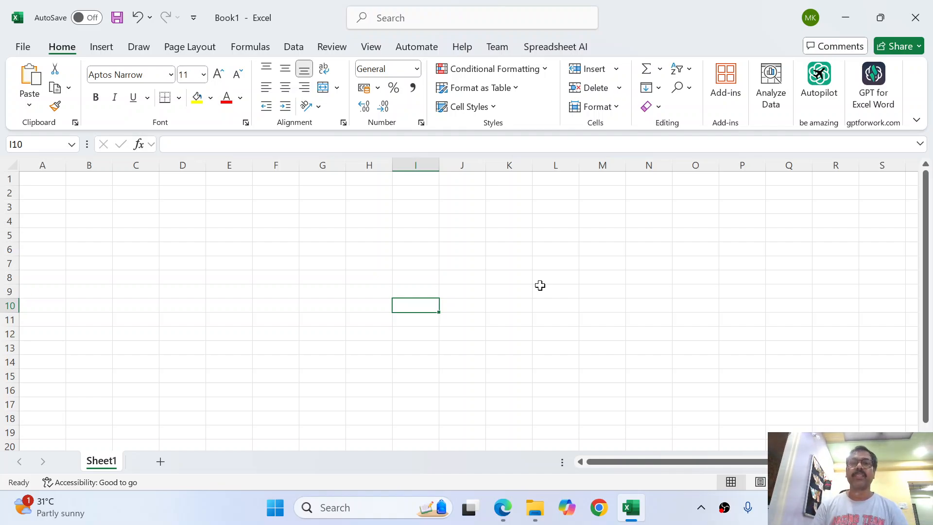
# Start a test formula in cell H6 with an equals sign
pyautogui.click(387, 250)
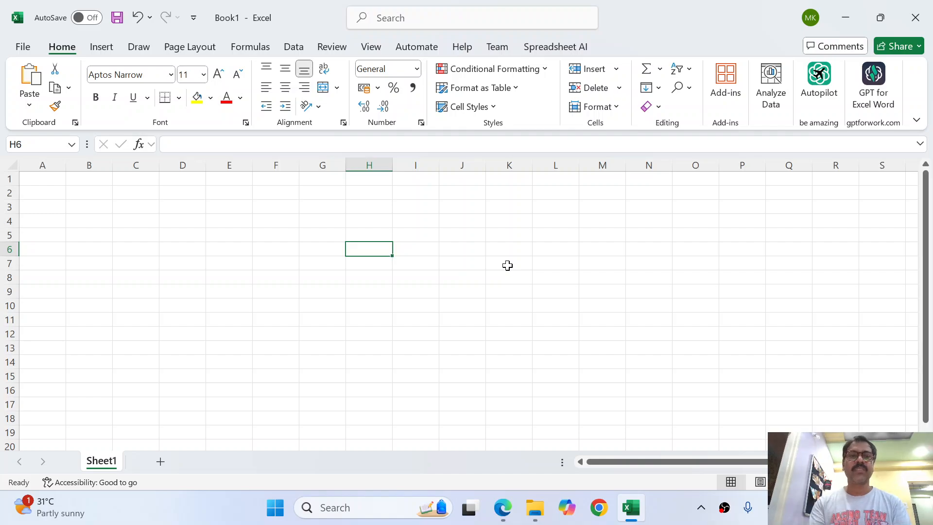
pyautogui.write('=')
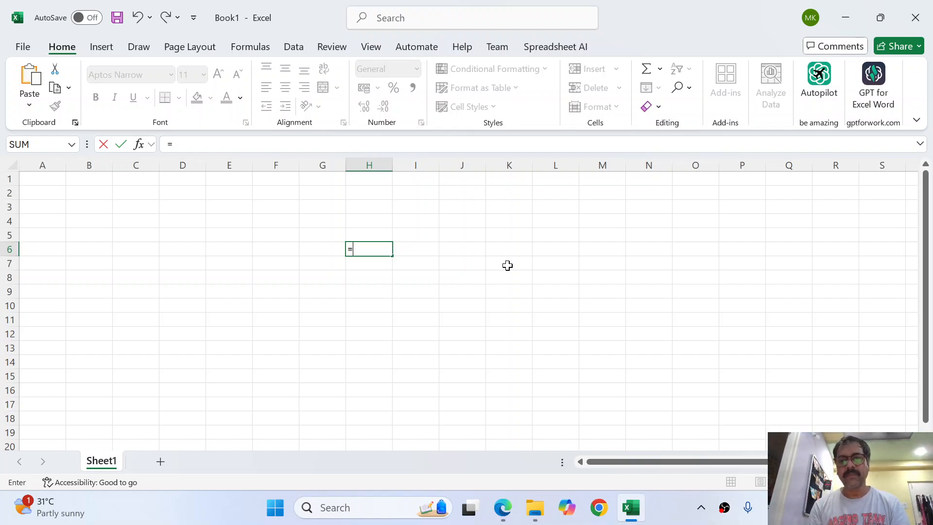
# Complete the test formula =SQRT(4) in H6, which returns 2
pyautogui.write('s')
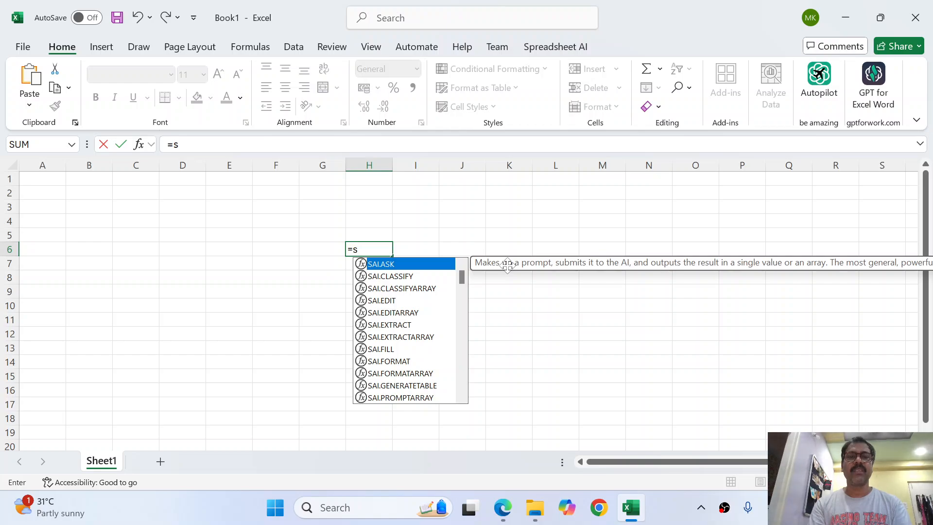
pyautogui.write('q')
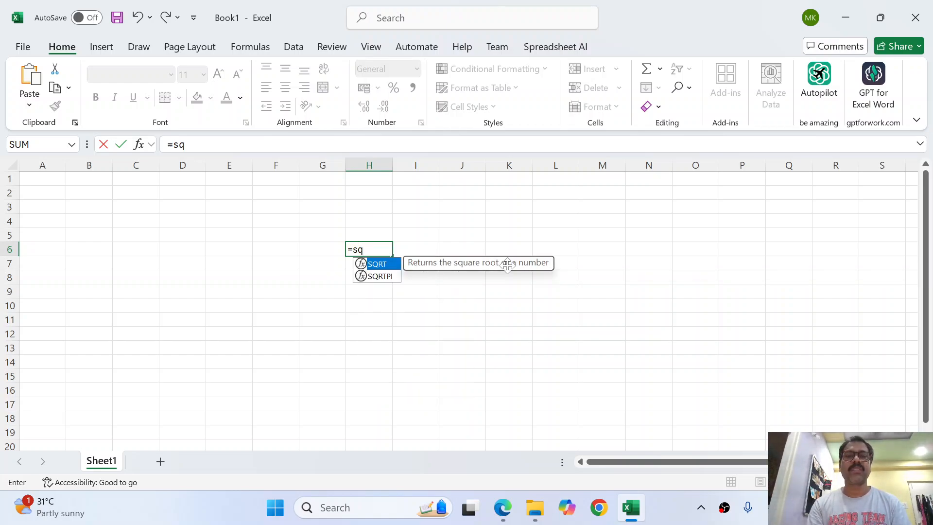
pyautogui.press('Tab')
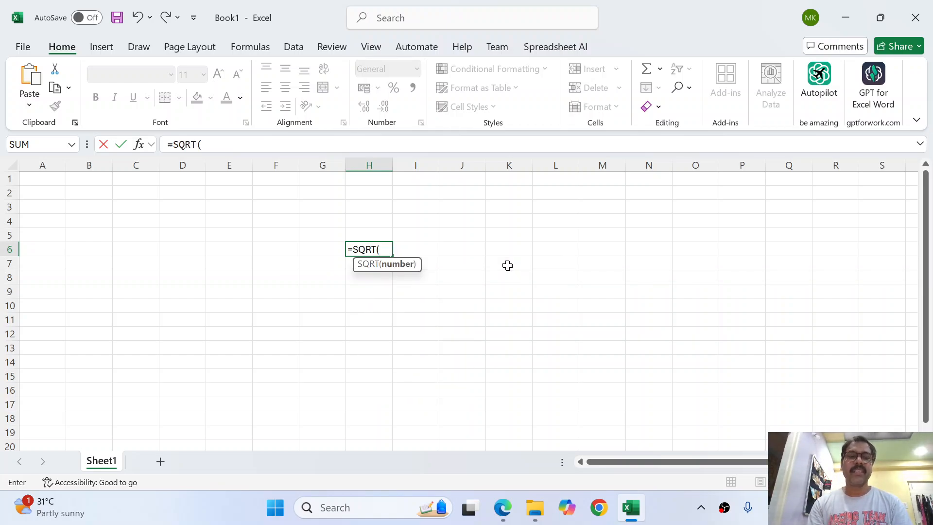
pyautogui.write('4')
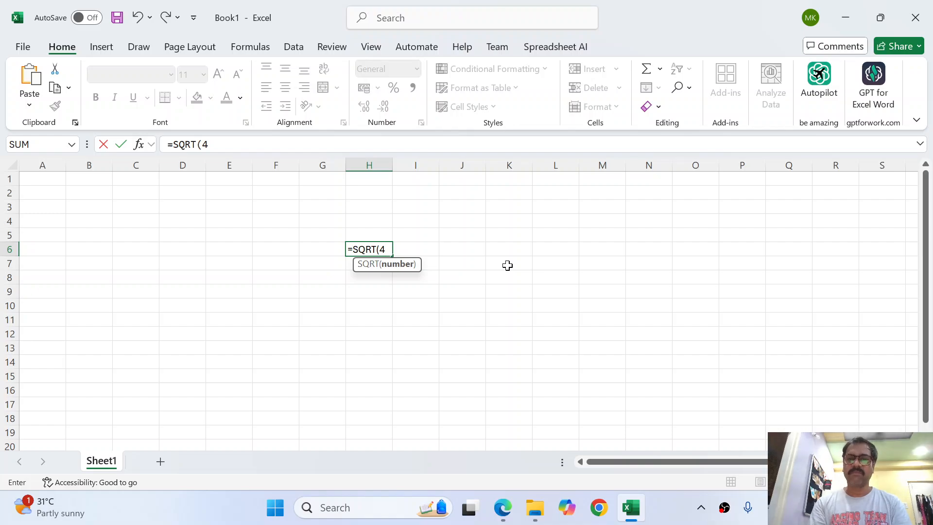
pyautogui.write(')')
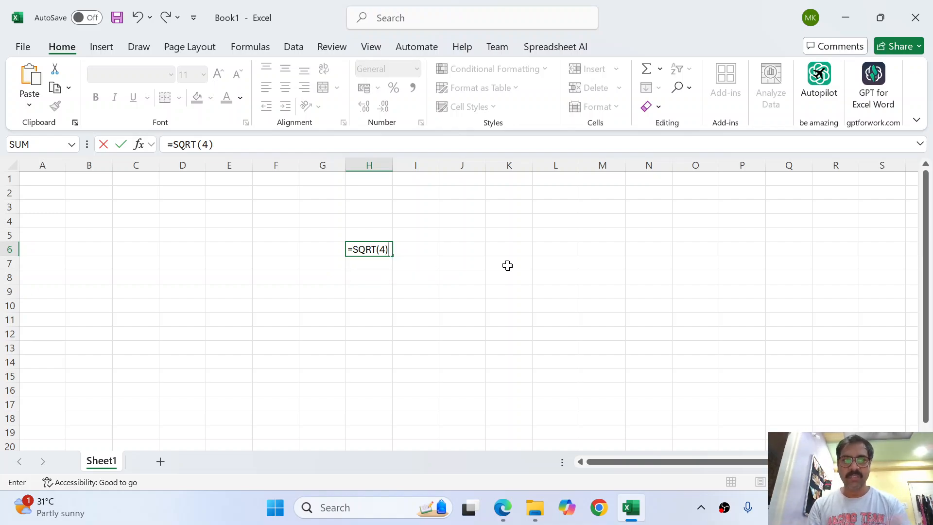
pyautogui.press('Return')
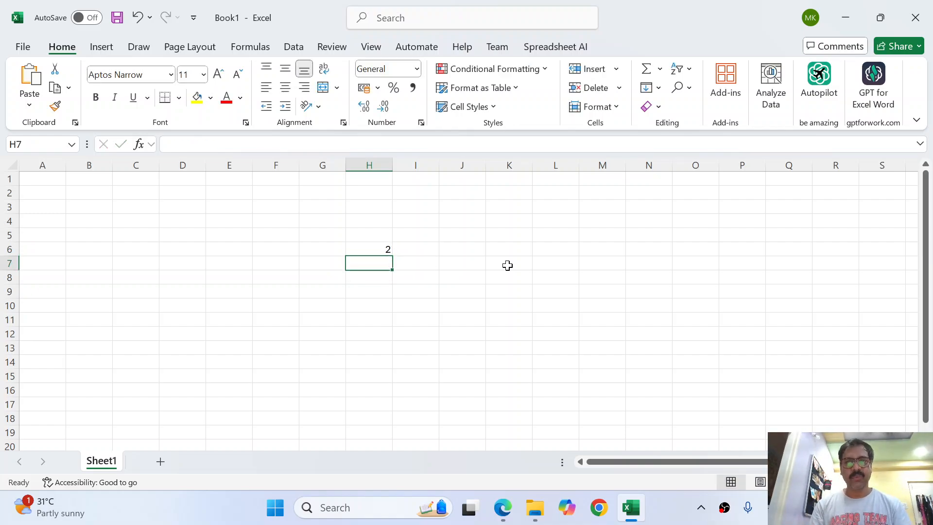
# Clear the test formula from H6 and return to cell A1
pyautogui.press('Up')
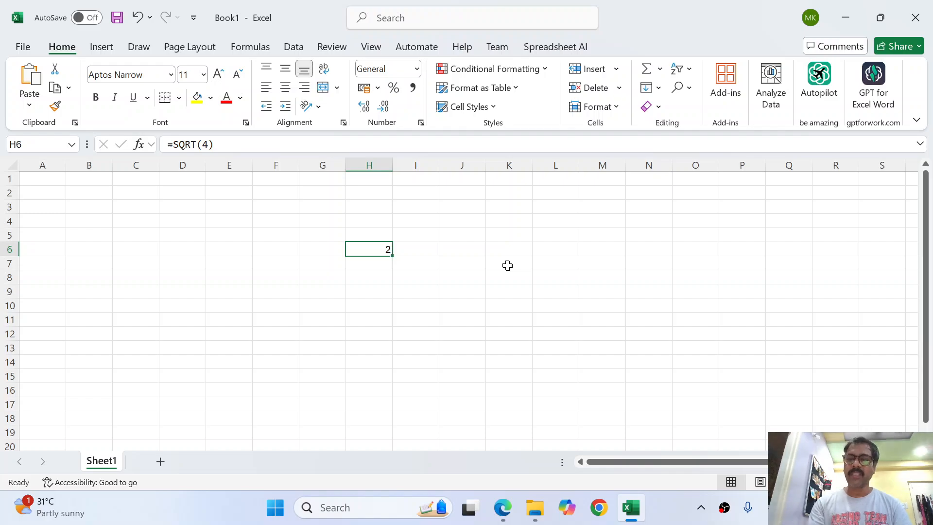
pyautogui.press('Delete')
pyautogui.hotkey('ctrl', 'Home')
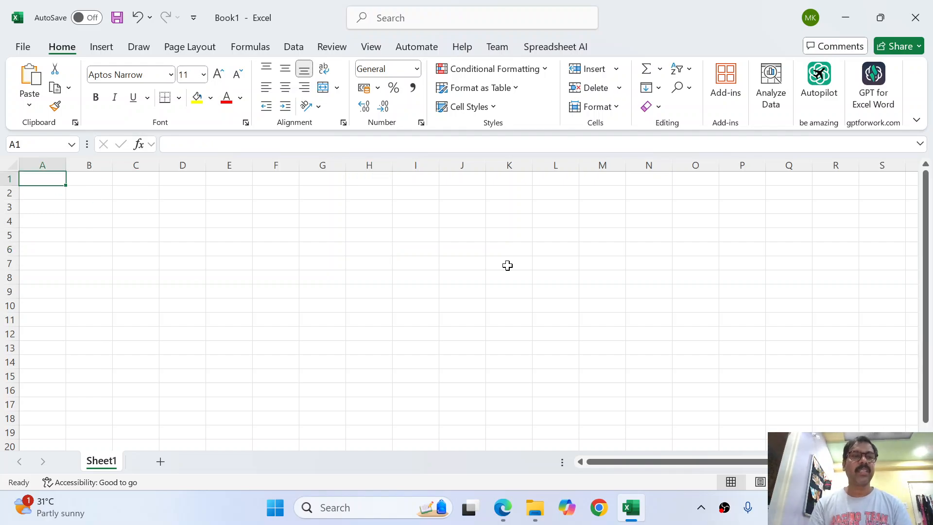
# Enter 1 and 2 in A1:A2 and extend the series down to 10 in A10
pyautogui.write('1')
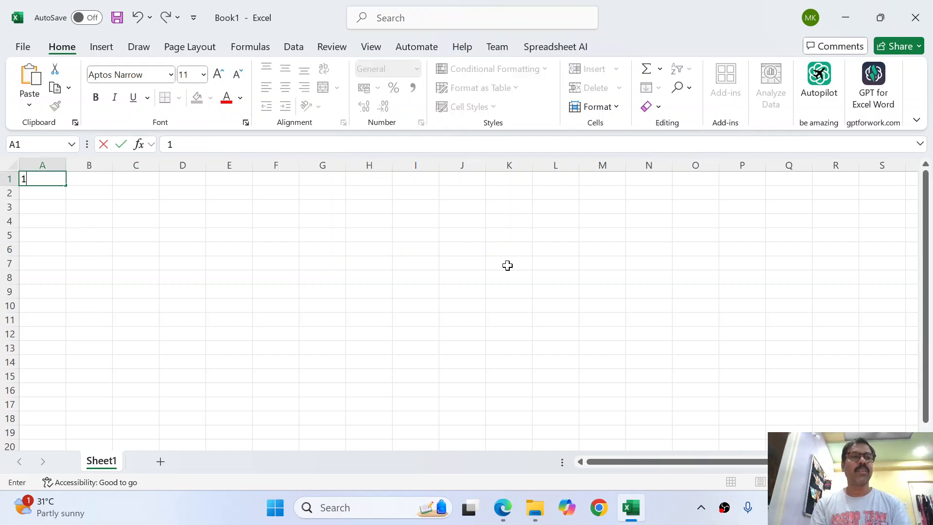
pyautogui.press('Return')
pyautogui.write('2')
pyautogui.press('Return')
pyautogui.press('Up')
pyautogui.press('Up')
pyautogui.hotkey('shift', 'Down')
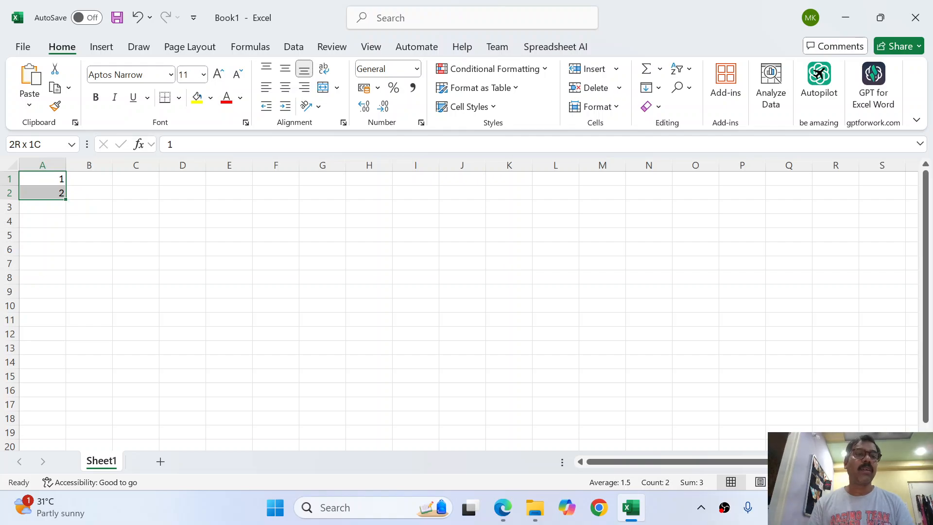
pyautogui.rightClick(502, 117)
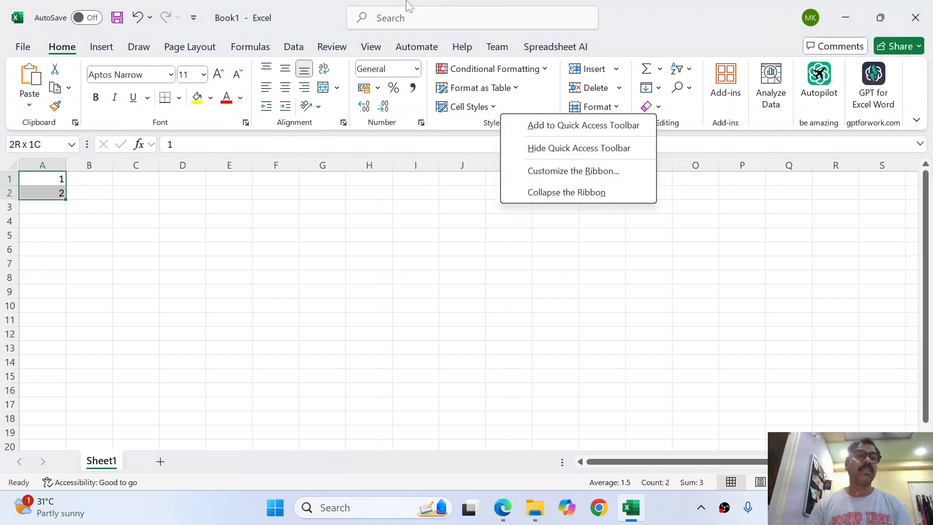
pyautogui.click(66, 200)
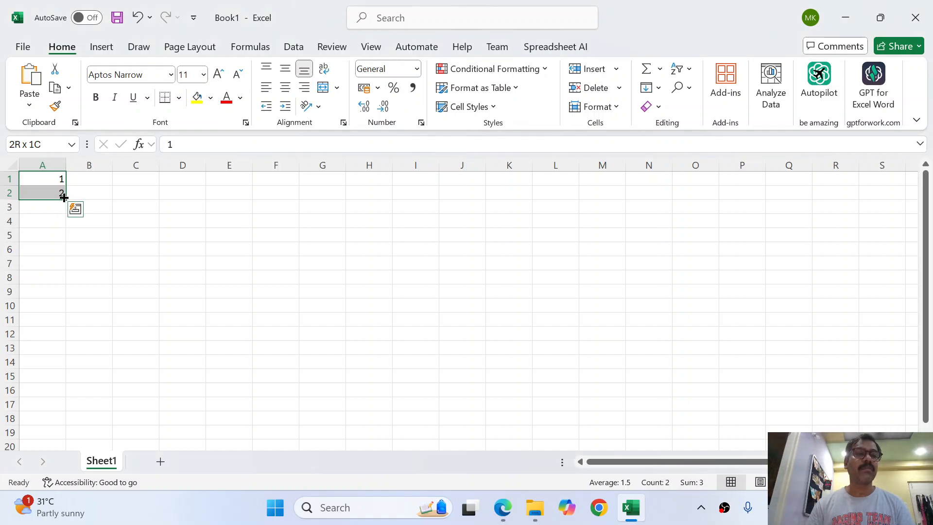
pyautogui.moveTo(64, 197); pyautogui.dragTo(65, 312)
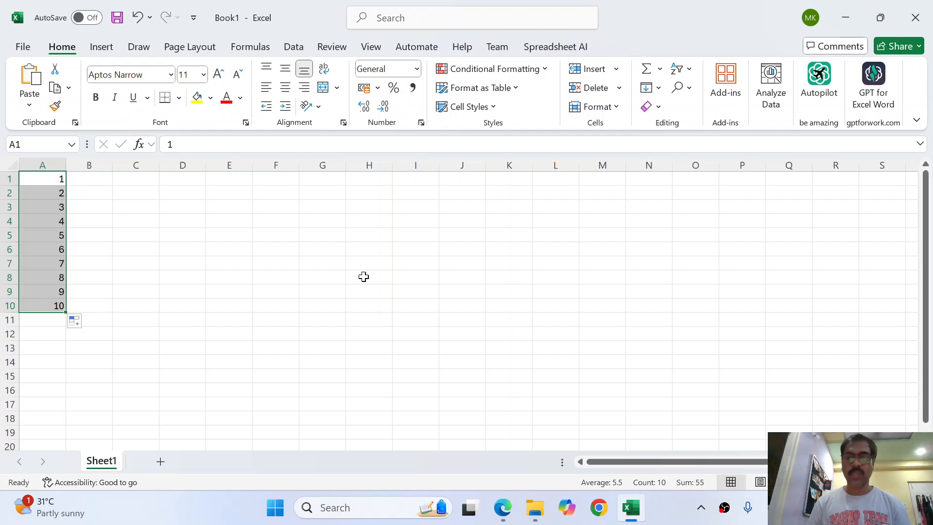
pyautogui.press('Right')
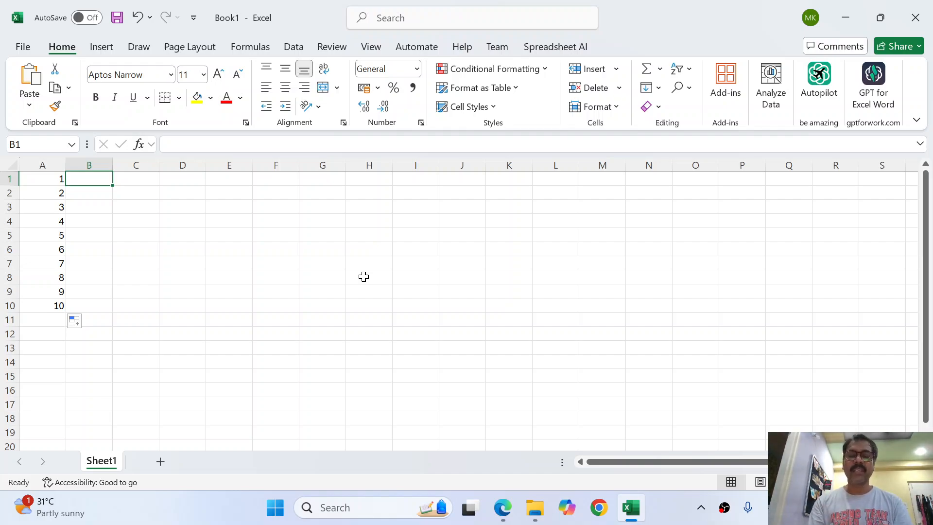
# Enter =SQRT(A1) in cell B1, returning 1
pyautogui.write('=')
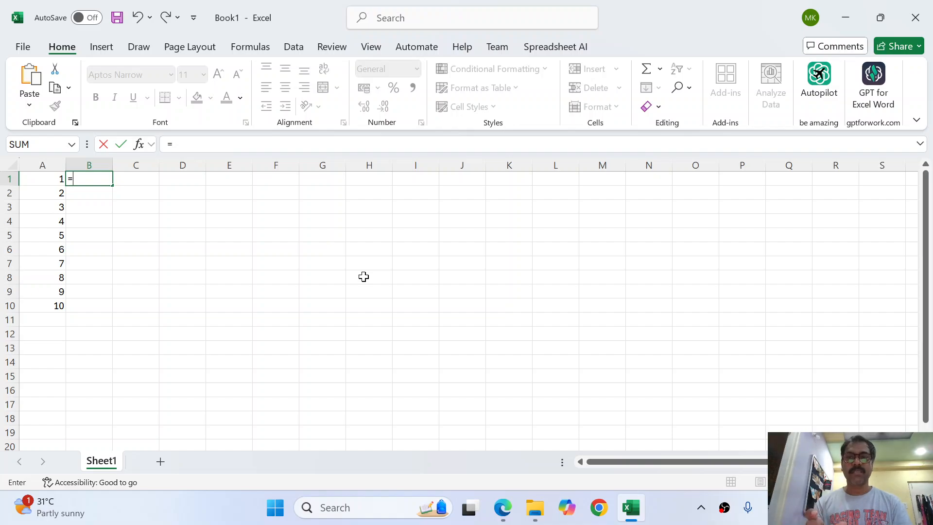
pyautogui.write('sqr')
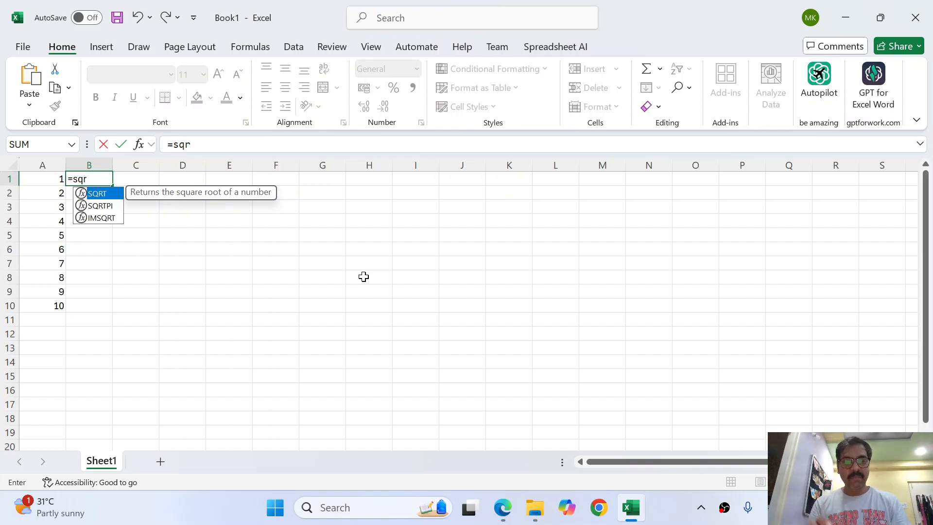
pyautogui.press('Tab')
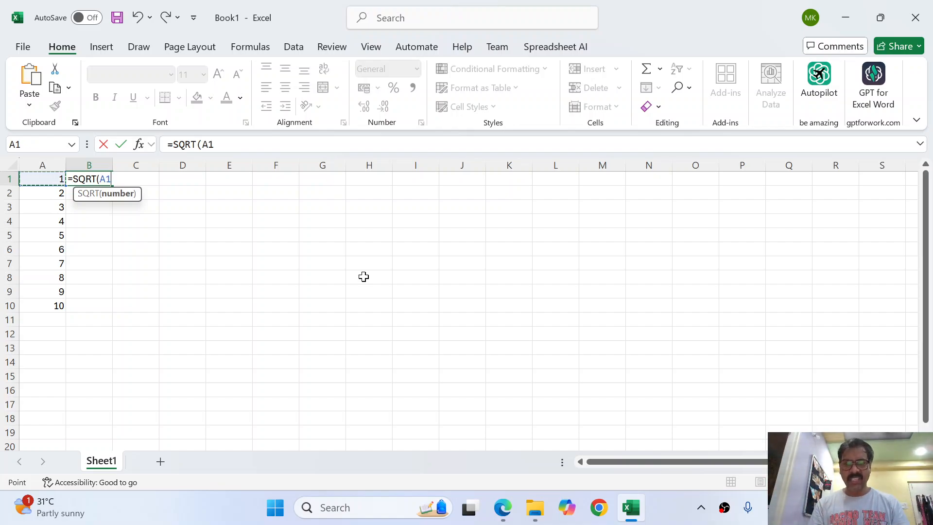
pyautogui.press('Down')
pyautogui.press('Down')
pyautogui.press('Right')
pyautogui.press('Right')
pyautogui.press('Right')
pyautogui.press('Right')
pyautogui.press('Right')
pyautogui.press('Right')
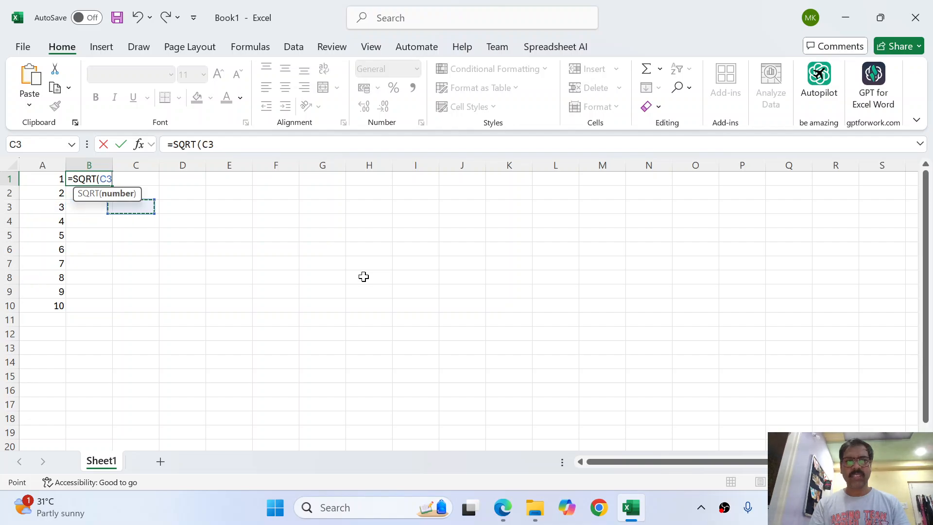
pyautogui.press('Down')
pyautogui.press('Down')
pyautogui.press('Down')
pyautogui.press('Up')
pyautogui.press('Up')
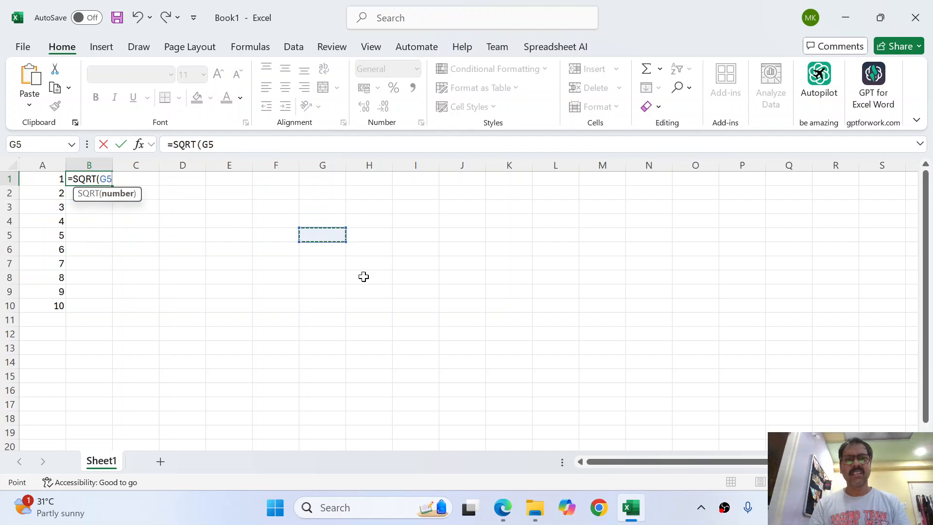
pyautogui.press('Left')
pyautogui.press('Left')
pyautogui.press('Left')
pyautogui.press('Left')
pyautogui.press('Left')
pyautogui.press('Left')
pyautogui.press('Up')
pyautogui.press('Up')
pyautogui.press('Up')
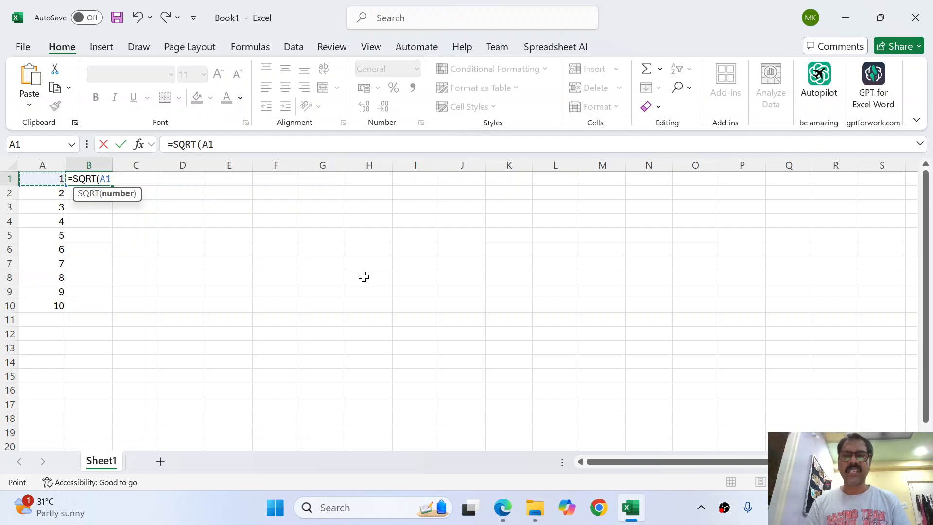
pyautogui.write(')')
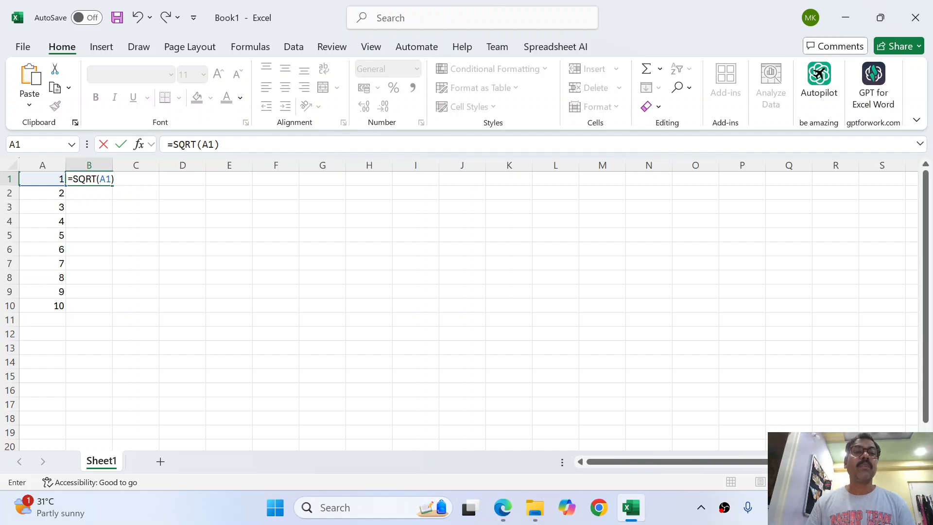
pyautogui.moveTo(222, 144); pyautogui.dragTo(167, 144)
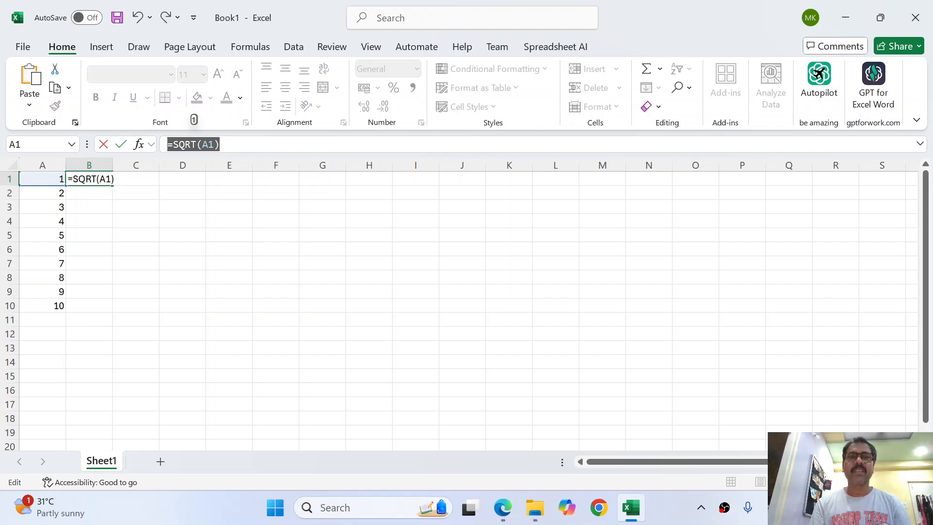
pyautogui.press('Return')
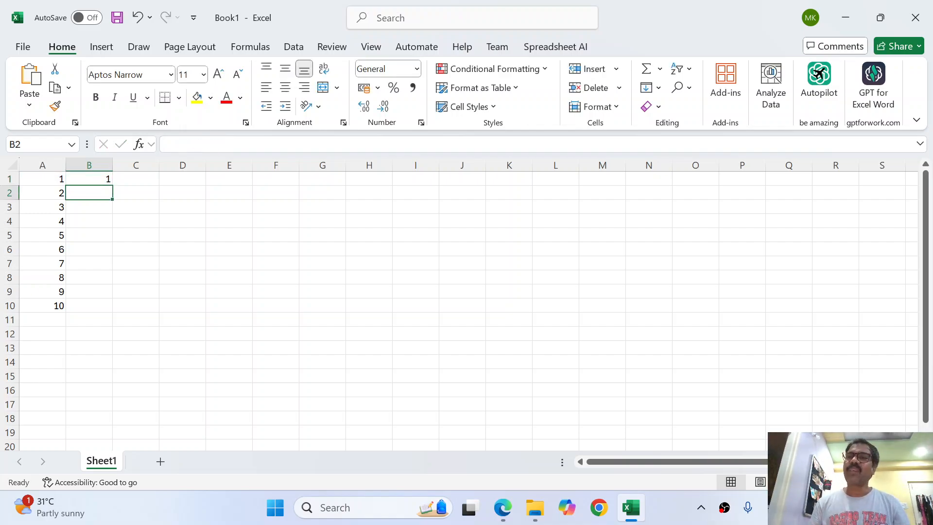
# Check B1's formula against A1, then select B1 through B10 for filling
pyautogui.press('Up')
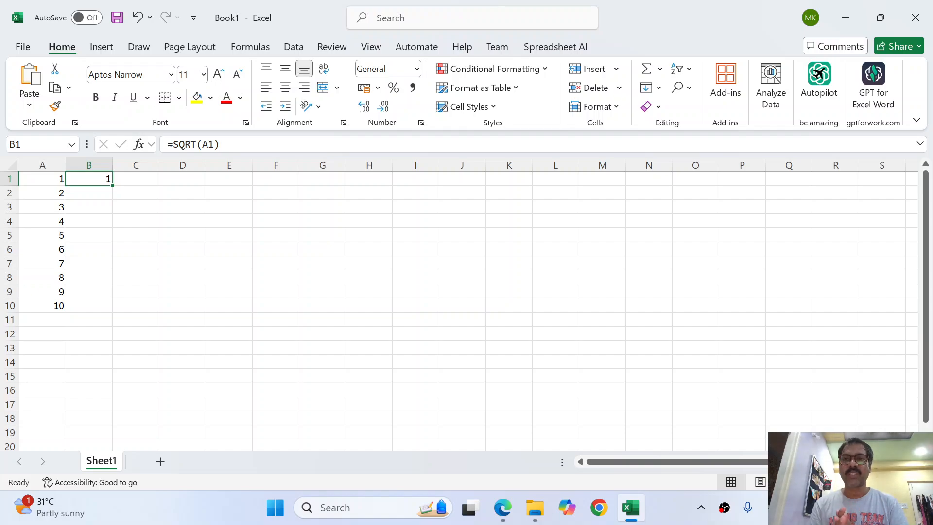
pyautogui.click(43, 179)
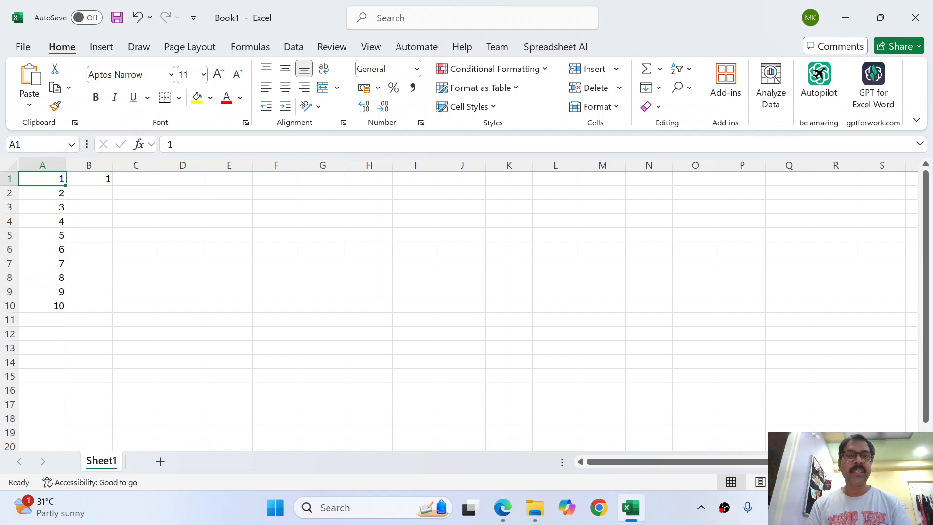
pyautogui.click(89, 179)
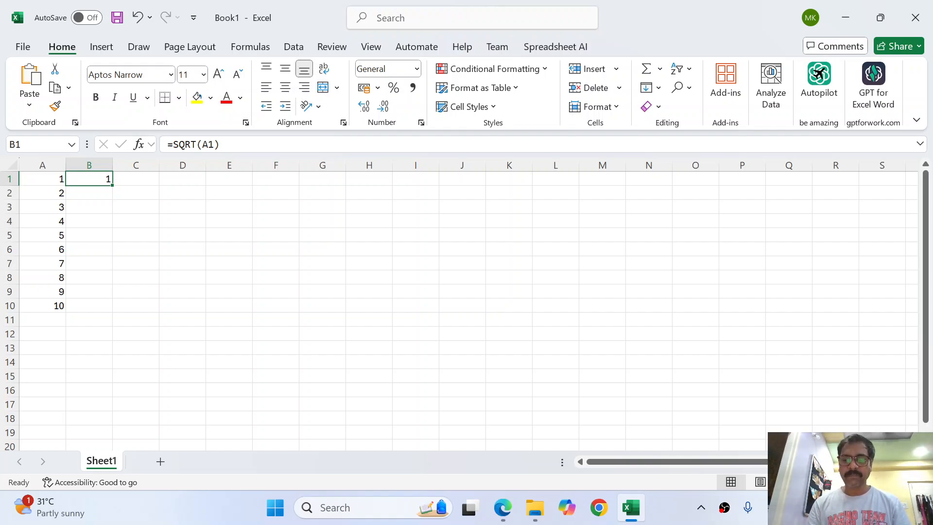
pyautogui.click(43, 179)
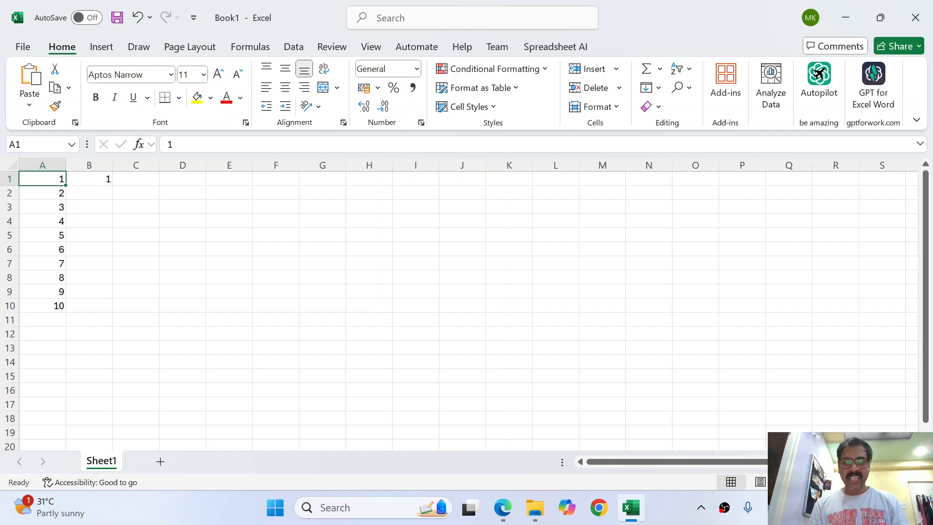
pyautogui.press('Down')
pyautogui.press('Down')
pyautogui.press('Down')
pyautogui.press('Down')
pyautogui.press('Down')
pyautogui.press('Down')
pyautogui.press('Down')
pyautogui.press('Down')
pyautogui.press('Down')
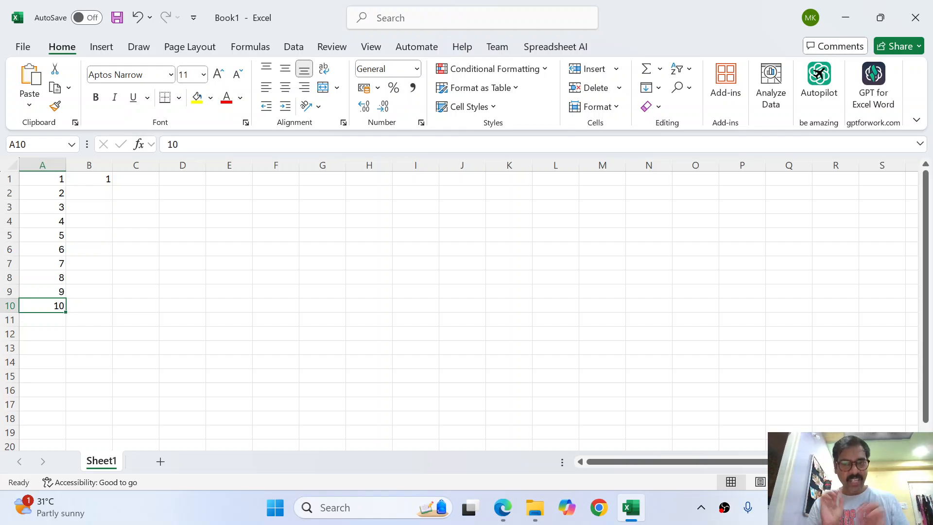
pyautogui.press('Right')
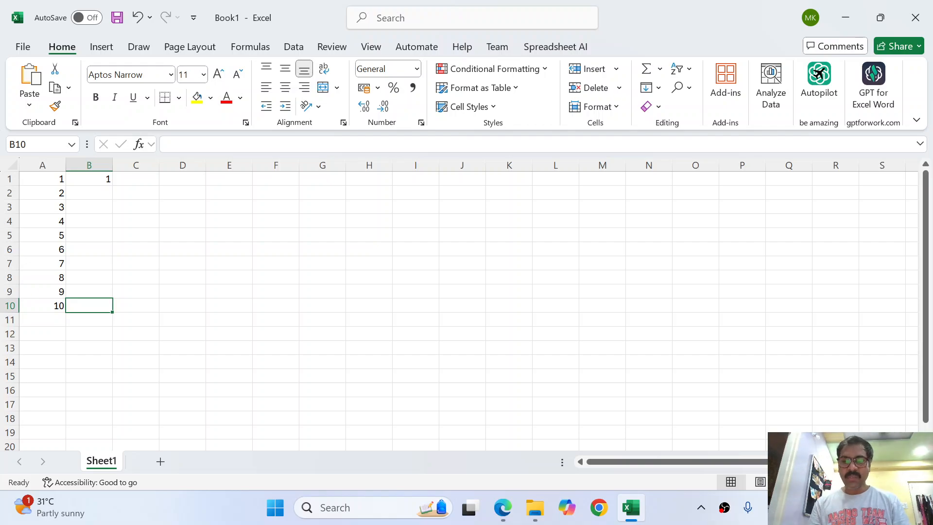
pyautogui.hotkey('ctrl', 'shift', 'Up')
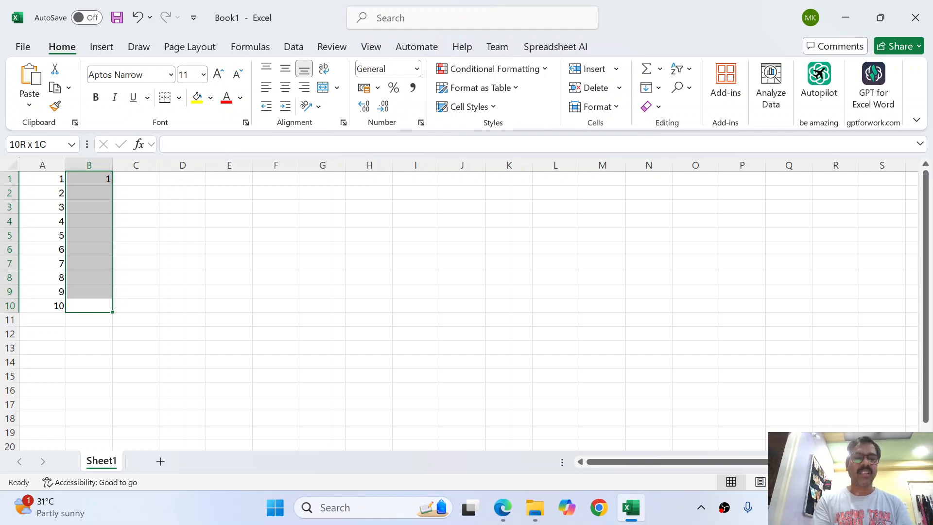
# Fill =SQRT down B1:B10, giving square roots from 1 to 3.162278
pyautogui.hotkey('ctrl', 'd')
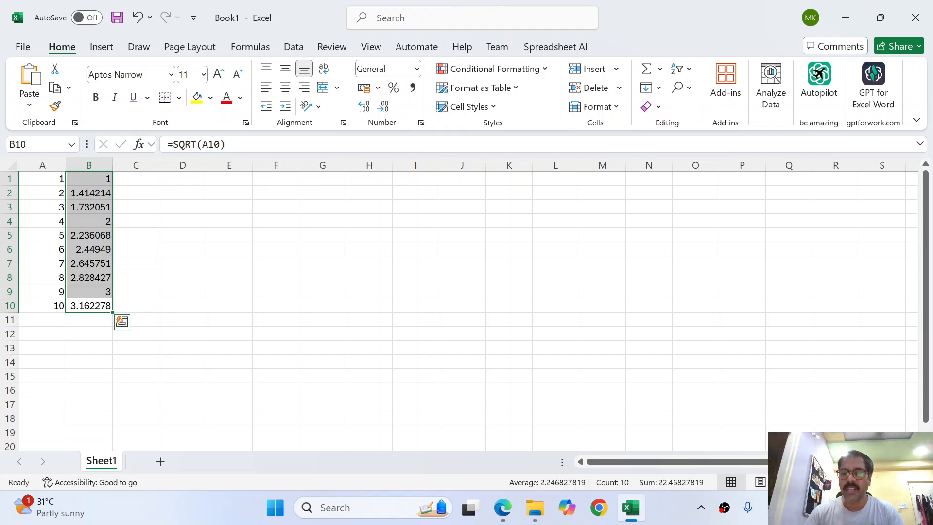
pyautogui.press('Right')
pyautogui.press('Right')
pyautogui.press('Up')
pyautogui.press('Up')
pyautogui.press('Up')
pyautogui.press('Up')
pyautogui.press('Up')
pyautogui.press('Up')
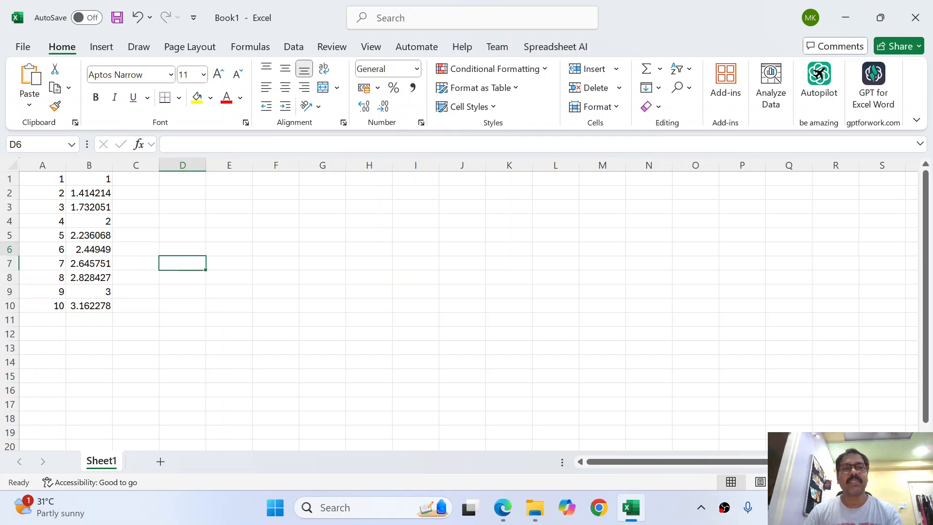
pyautogui.press('Up')
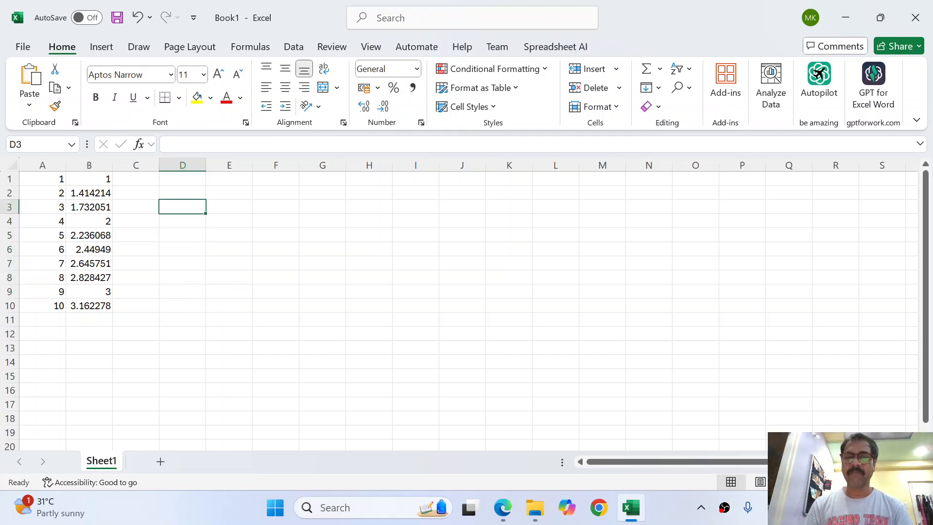
# Begin D1's formula as =A1+A6^3+ by pointing at cells
pyautogui.press('Up')
pyautogui.press('Up')
pyautogui.write('=')
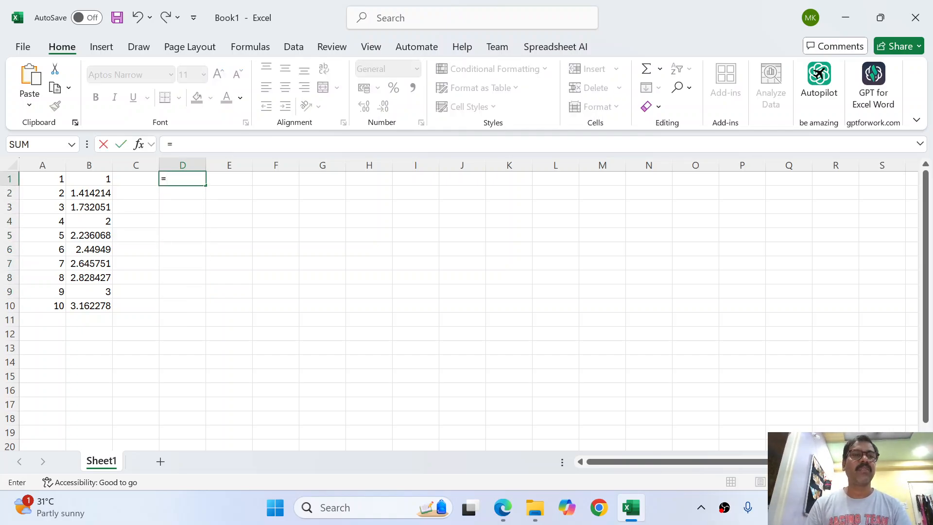
pyautogui.press('Left')
pyautogui.press('Left')
pyautogui.press('Left')
pyautogui.write('+')
pyautogui.press('Down')
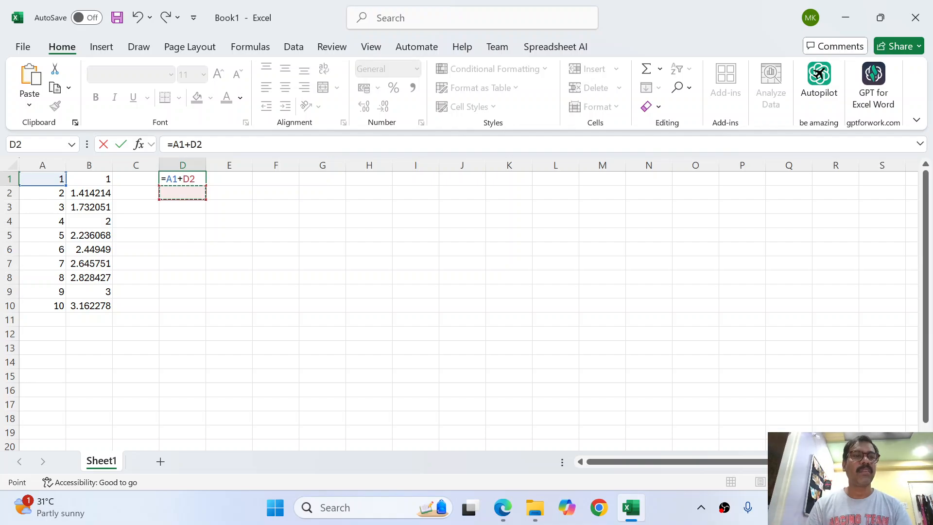
pyautogui.press('Down')
pyautogui.press('Down')
pyautogui.press('Down')
pyautogui.press('Left')
pyautogui.press('Left')
pyautogui.press('Left')
pyautogui.press('Down')
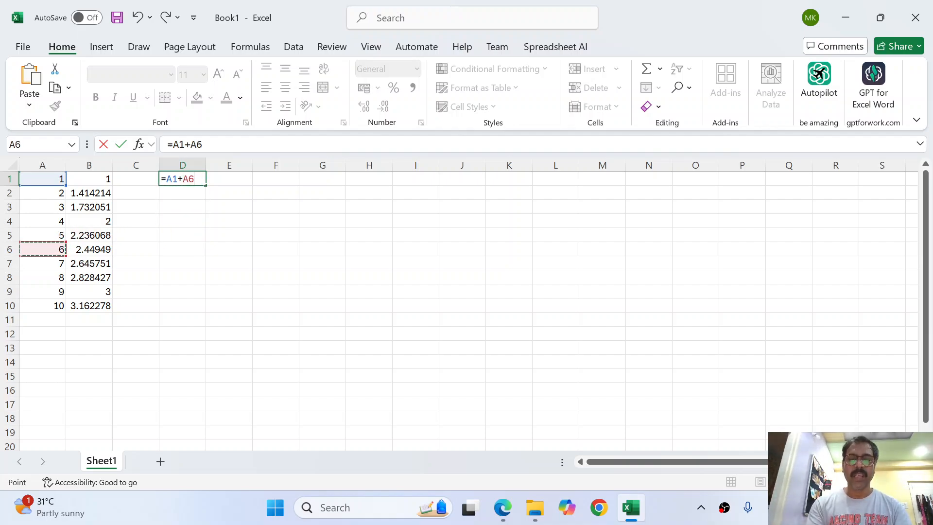
pyautogui.write('^3')
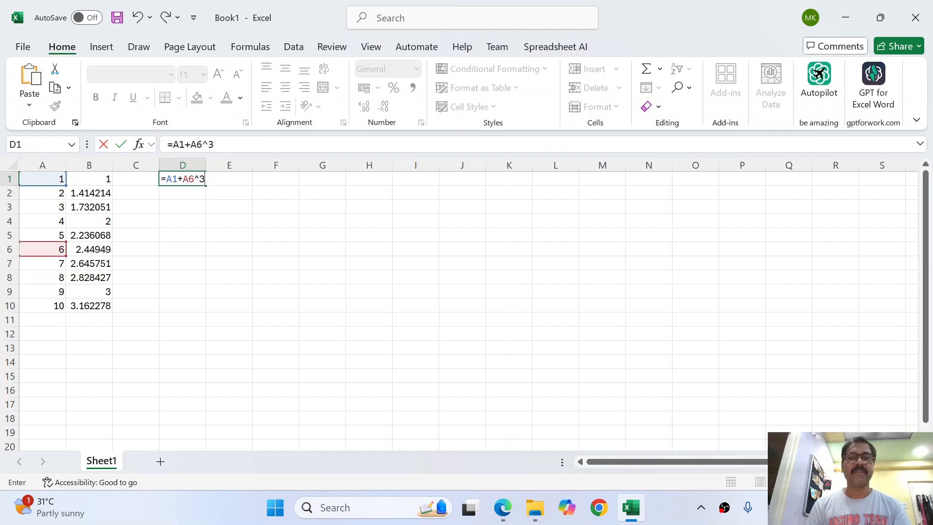
pyautogui.write('+')
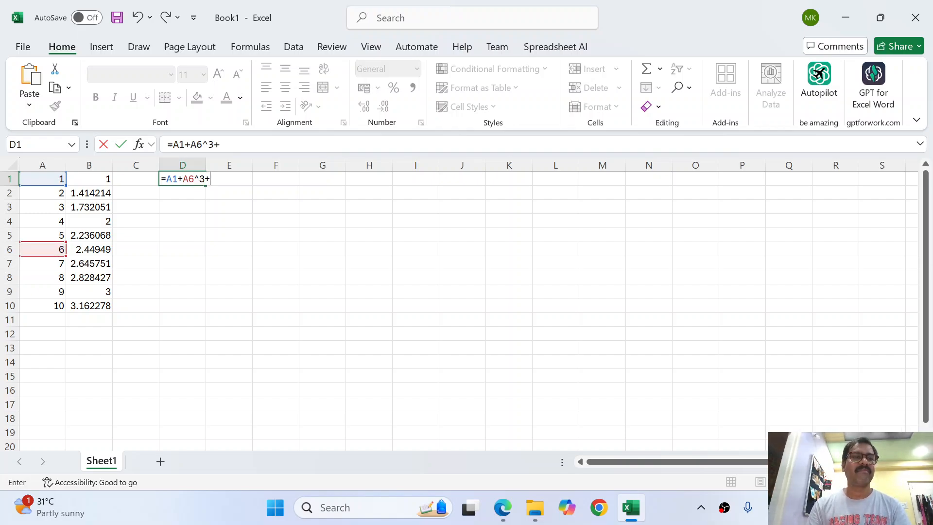
# Add SQRT(A4)+ to the D1 formula, replacing a plain A4 reference
pyautogui.press('Up')
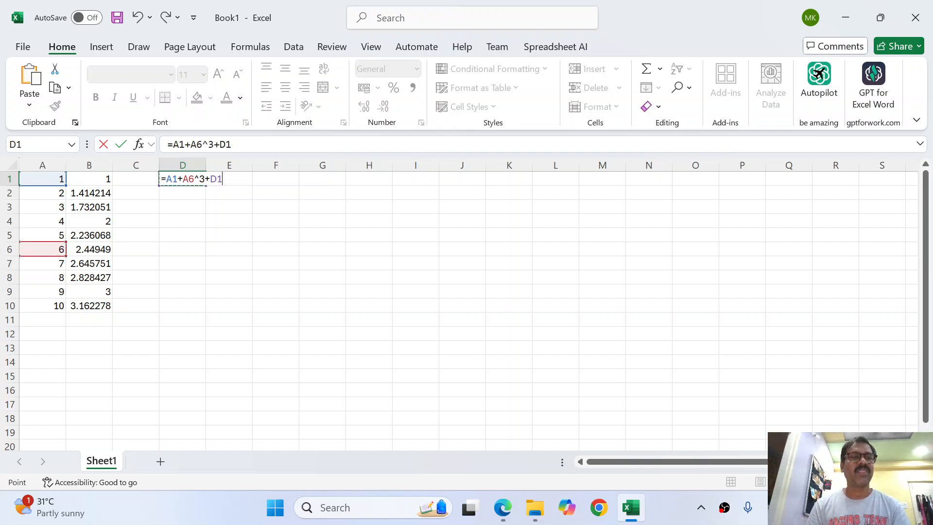
pyautogui.press('Down')
pyautogui.press('Down')
pyautogui.press('Left')
pyautogui.press('Left')
pyautogui.press('Left')
pyautogui.press('Down')
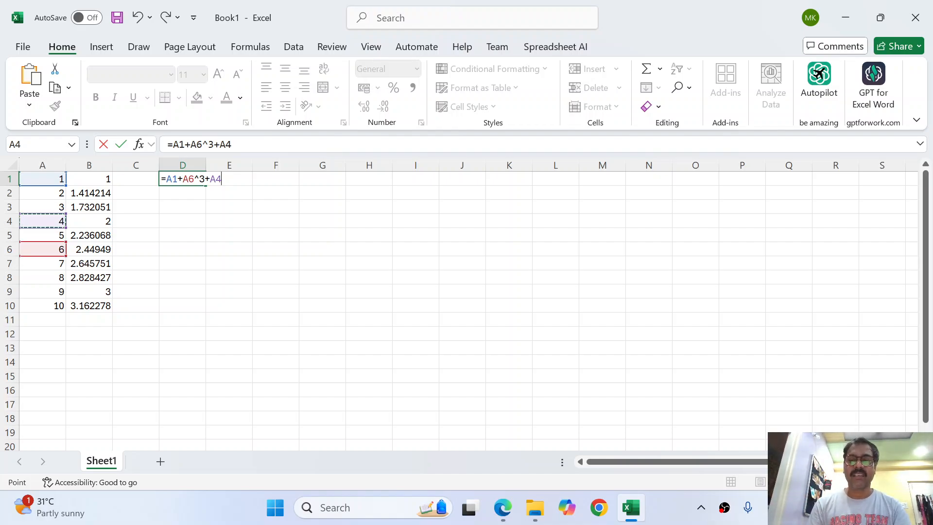
pyautogui.press('BackSpace')
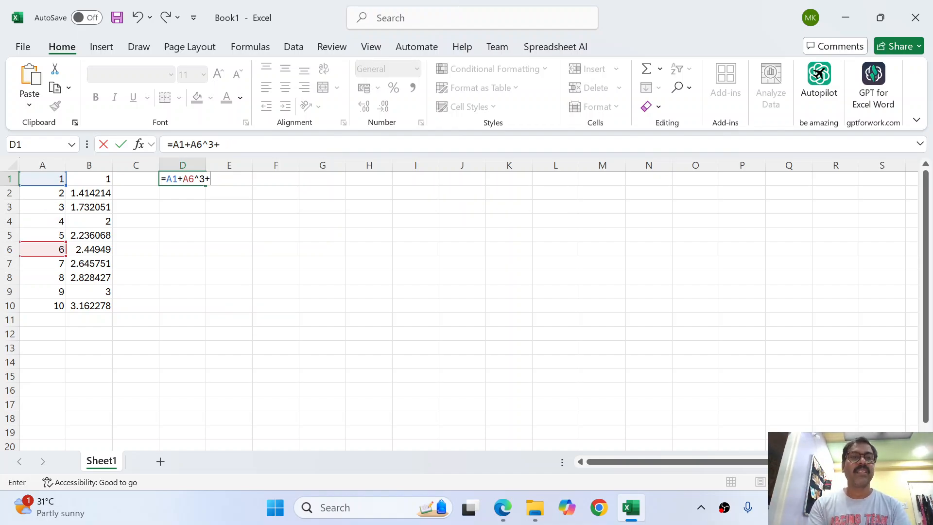
pyautogui.write('sqrt')
pyautogui.press('Tab')
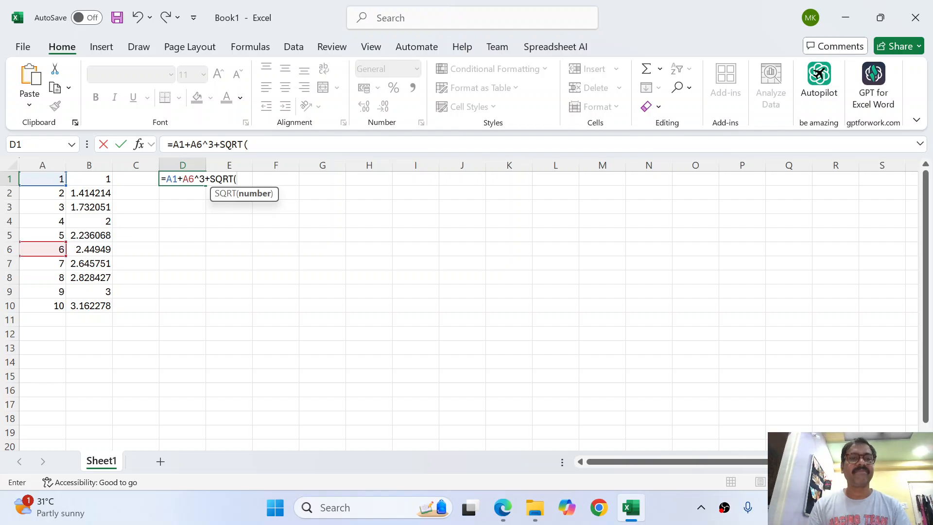
pyautogui.press('Left')
pyautogui.press('Left')
pyautogui.press('Left')
pyautogui.press('Down')
pyautogui.press('Down')
pyautogui.press('Down')
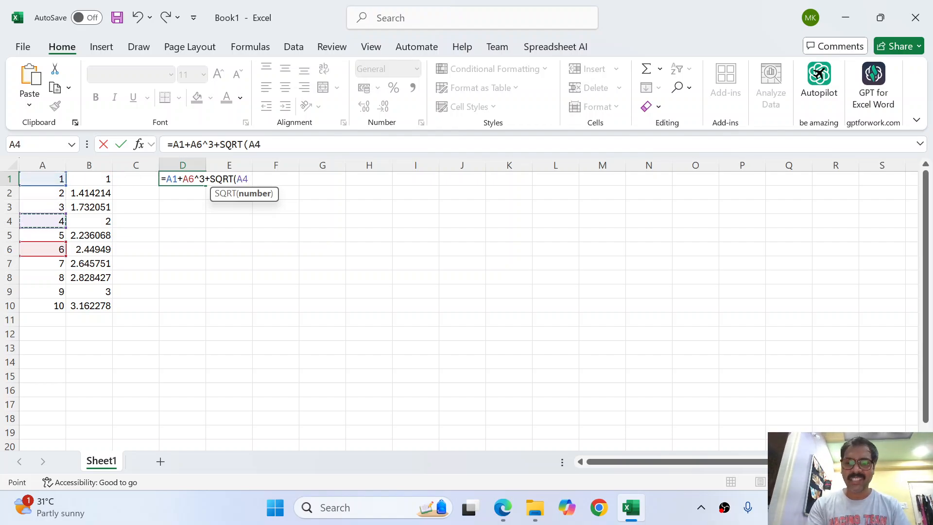
pyautogui.write(')+')
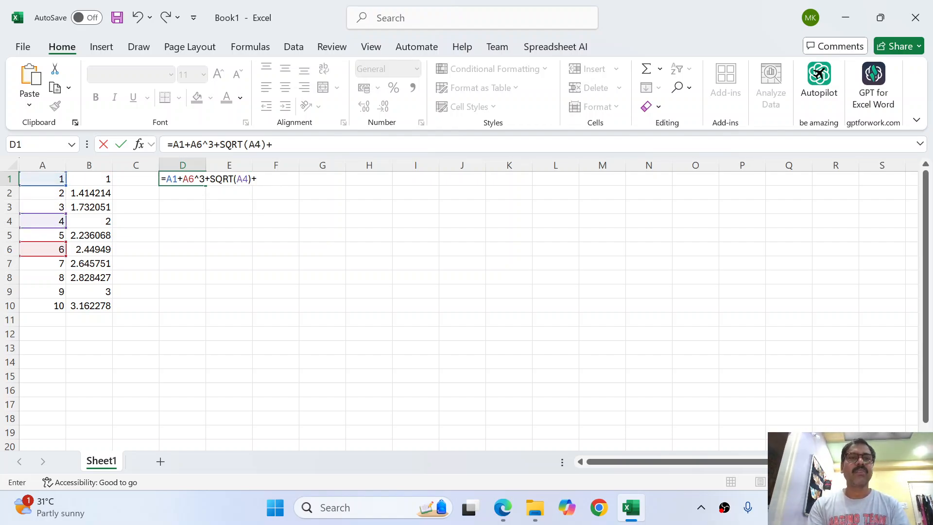
# Finish D1 with A2^3 so =A1+A6^3+SQRT(A4)+A2^3 evaluates to 227
pyautogui.press('Left')
pyautogui.press('Left')
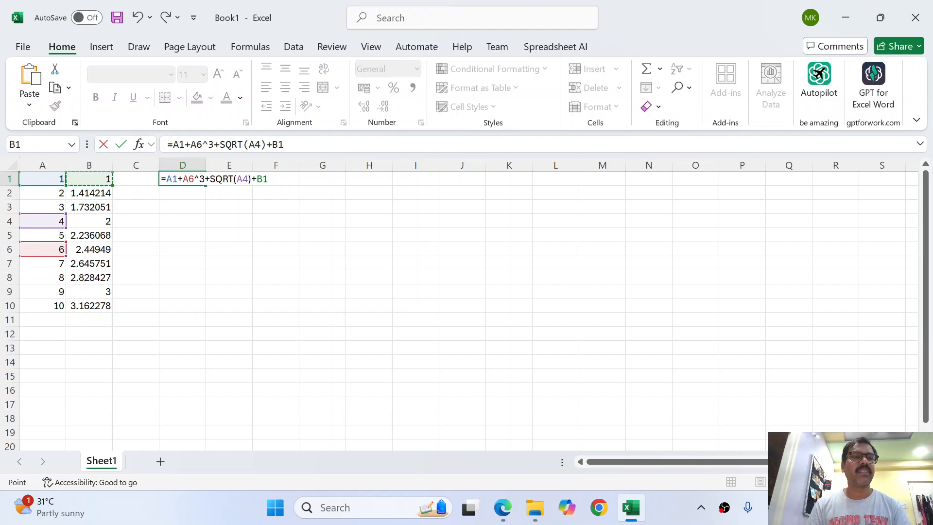
pyautogui.press('Left')
pyautogui.press('Down')
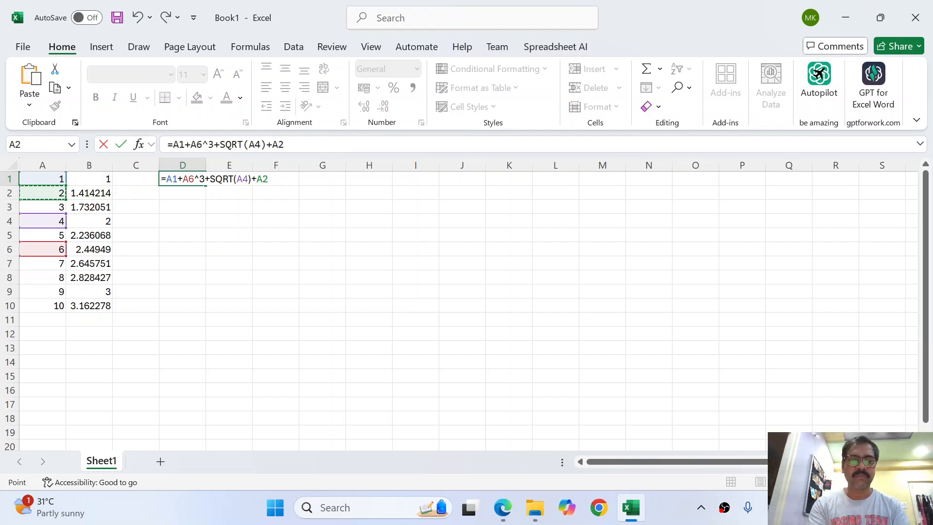
pyautogui.write('^3')
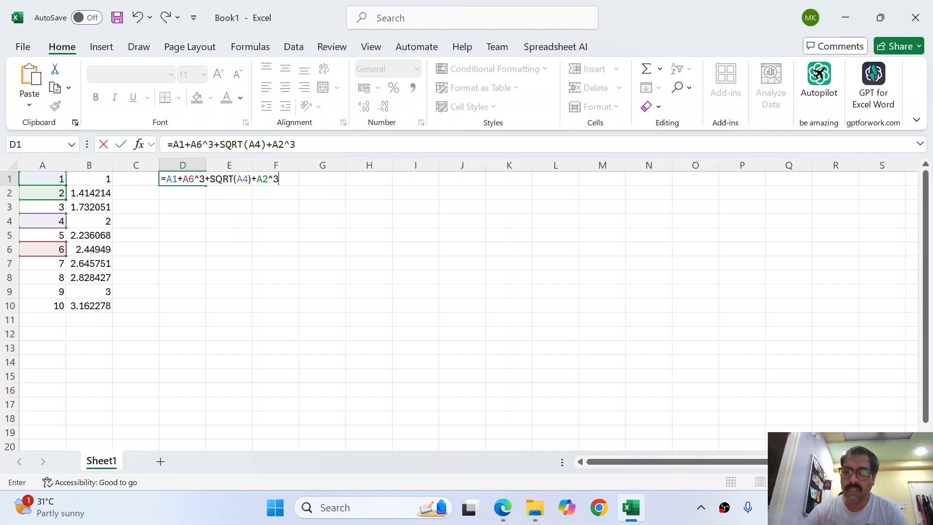
pyautogui.press('Return')
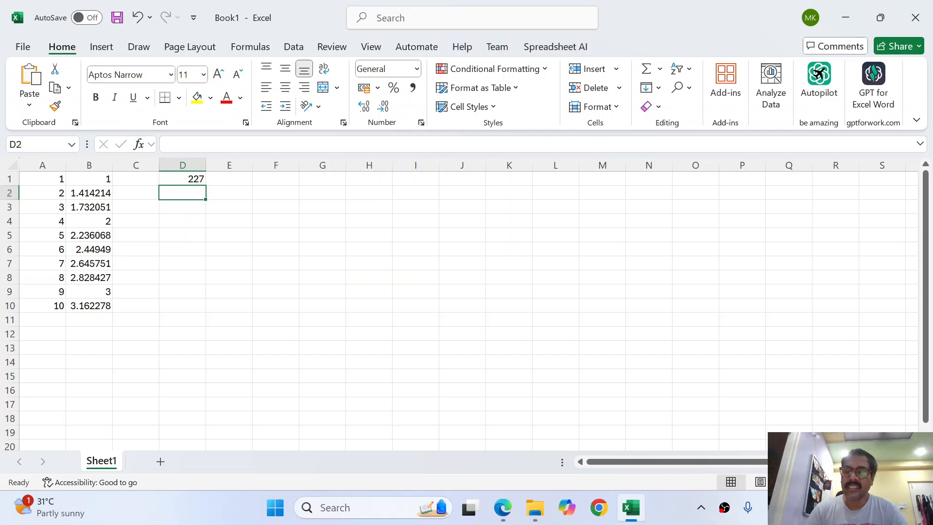
pyautogui.press('Up')
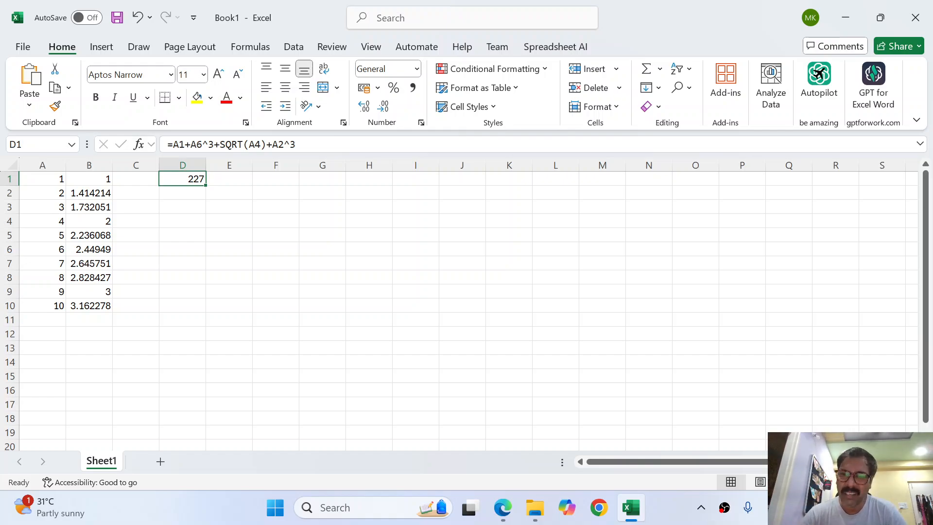
# Enter =PI() in D1, correcting the initial =PI entry, to show 3.141593
pyautogui.write('=')
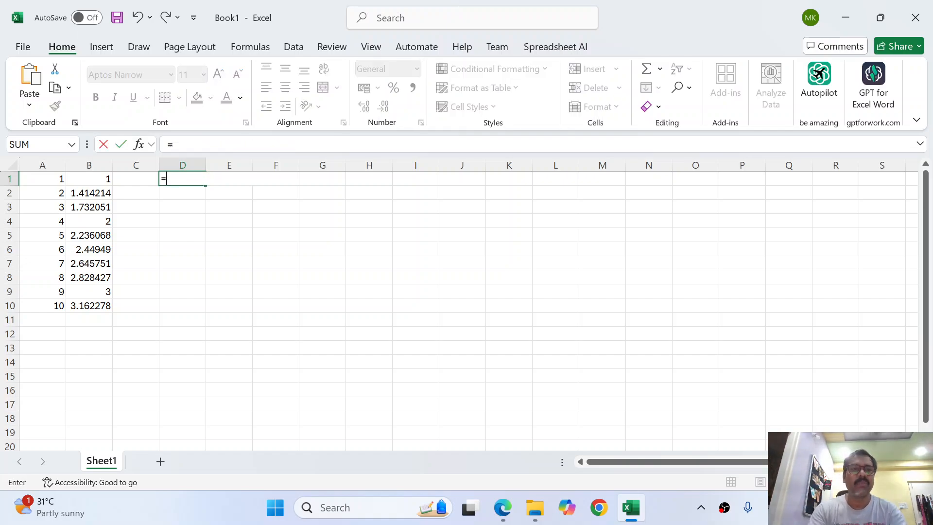
pyautogui.write('PI')
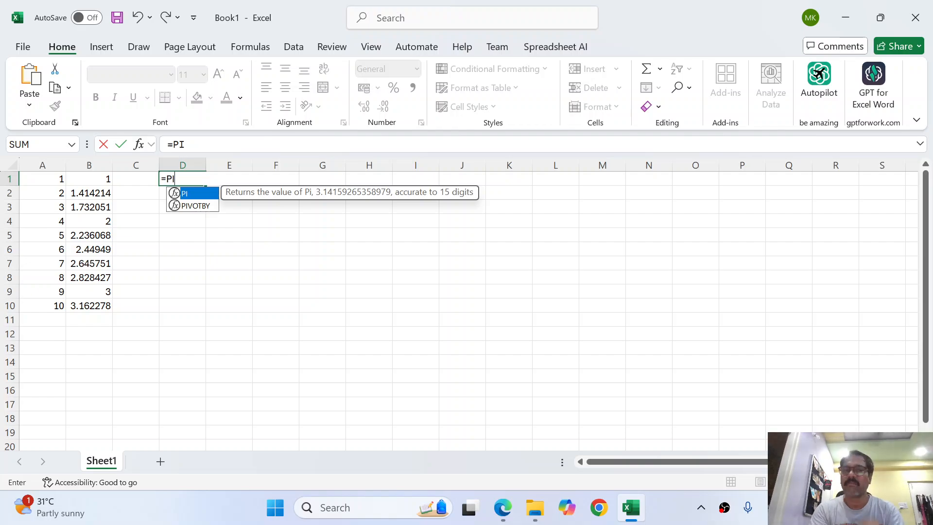
pyautogui.press('Return')
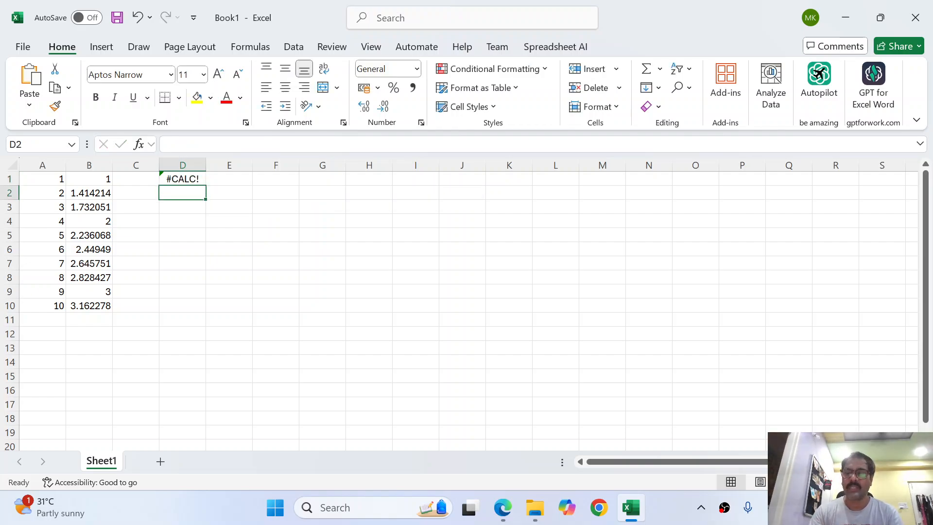
pyautogui.press('Up')
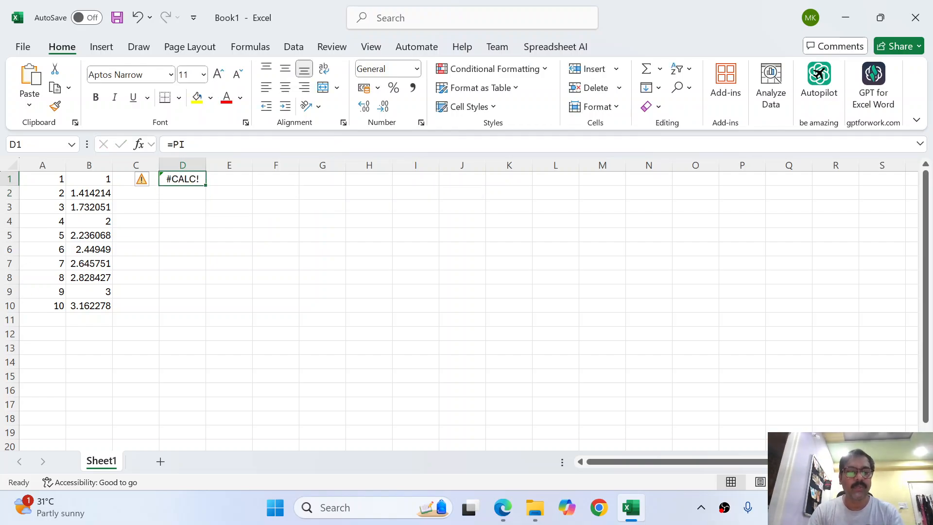
pyautogui.press('F2')
pyautogui.write('()')
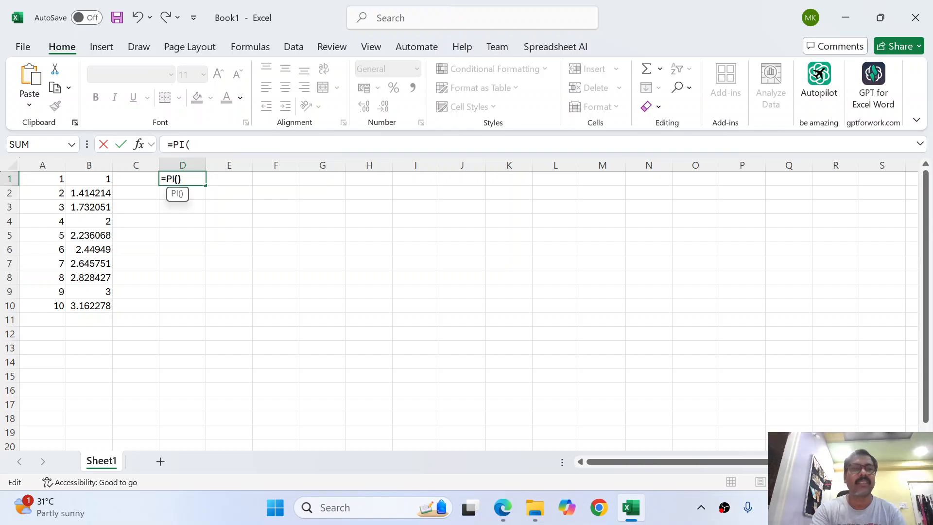
pyautogui.press('Return')
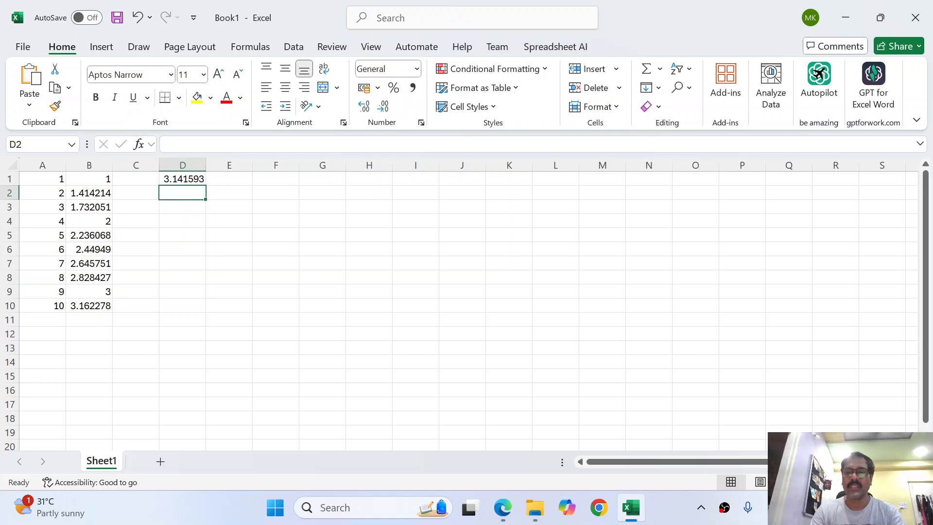
pyautogui.press('Up')
pyautogui.press('Left')
pyautogui.press('Left')
pyautogui.press('Left')
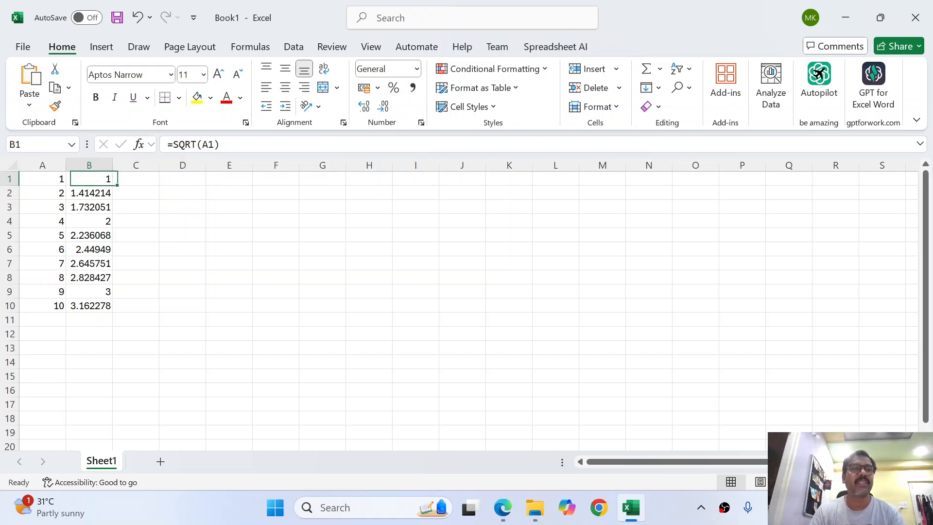
pyautogui.hotkey('ctrl', 'shift', 'Down')
pyautogui.hotkey('ctrl', 'shift', 'Up')
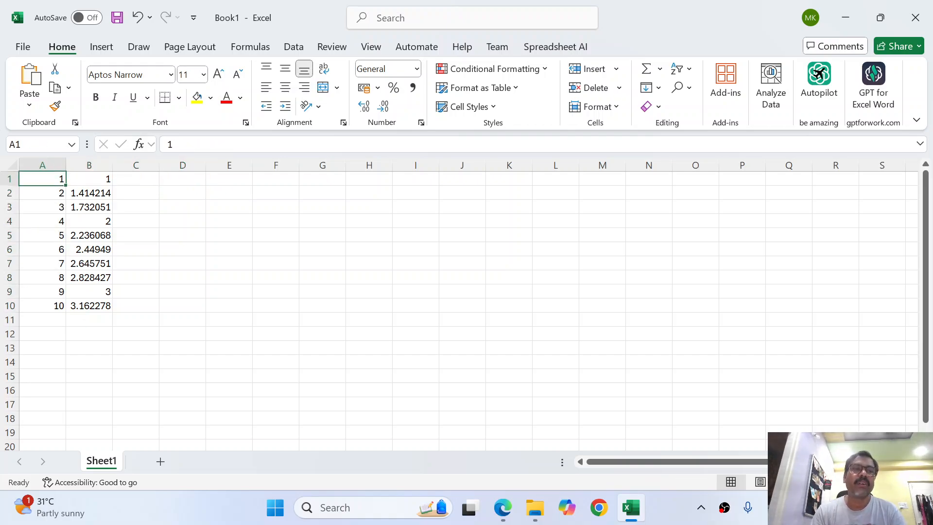
pyautogui.hotkey('ctrl', 'shift', 'Down')
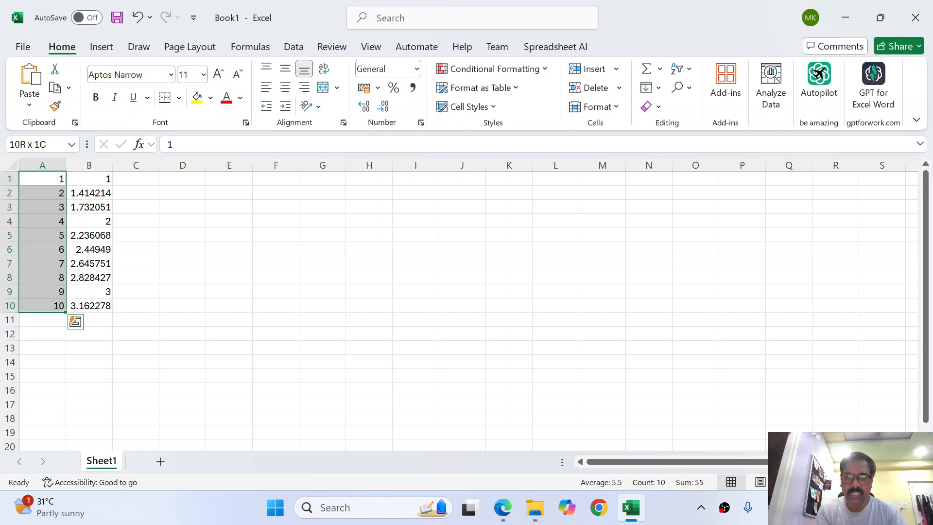
pyautogui.press('Right')
pyautogui.press('Right')
pyautogui.press('Right')
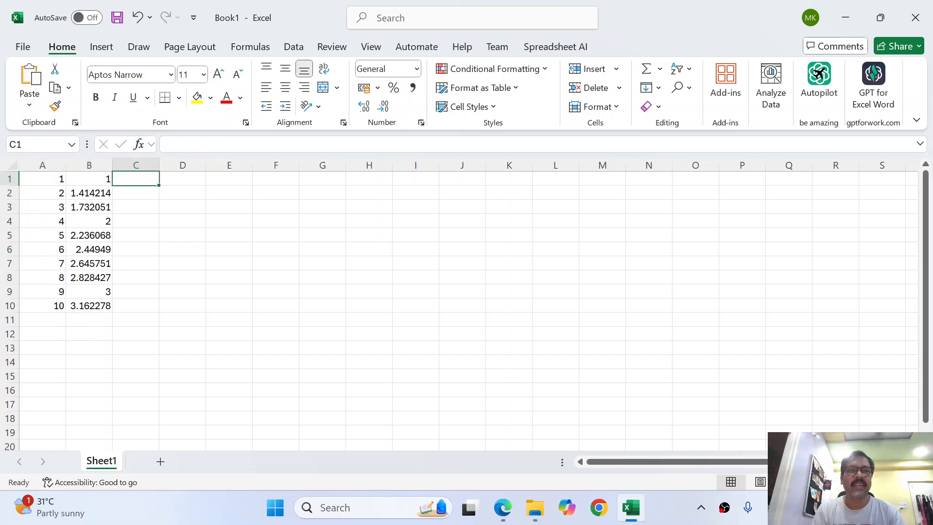
# Enter =LOG(A1) in cell D1, returning 0
pyautogui.write('=')
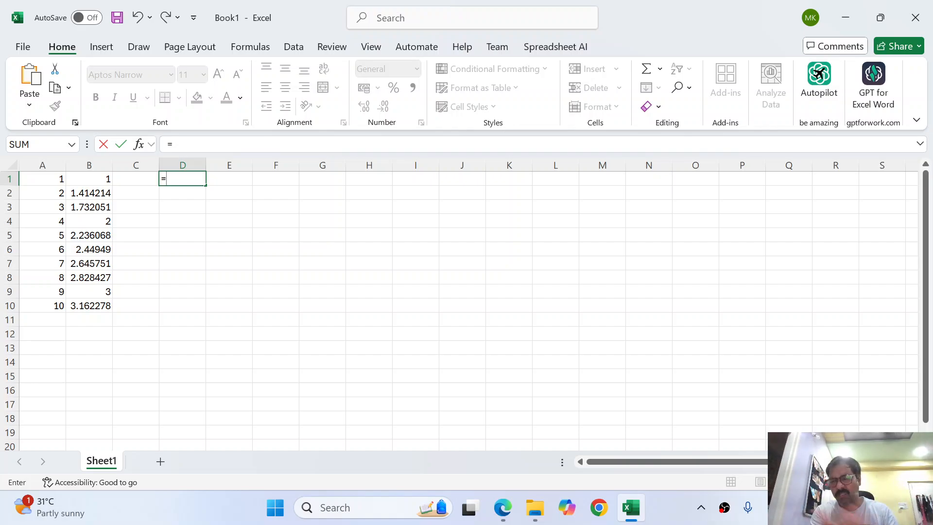
pyautogui.write('log')
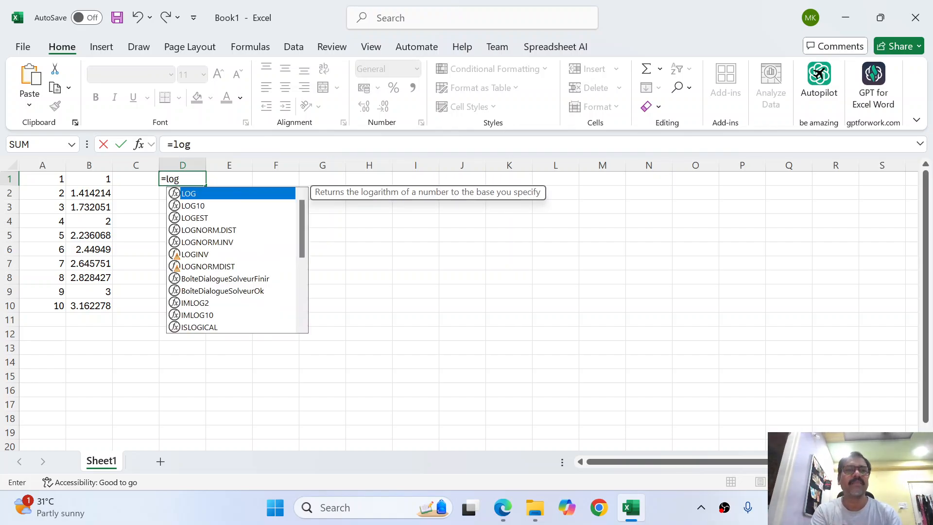
pyautogui.write('(')
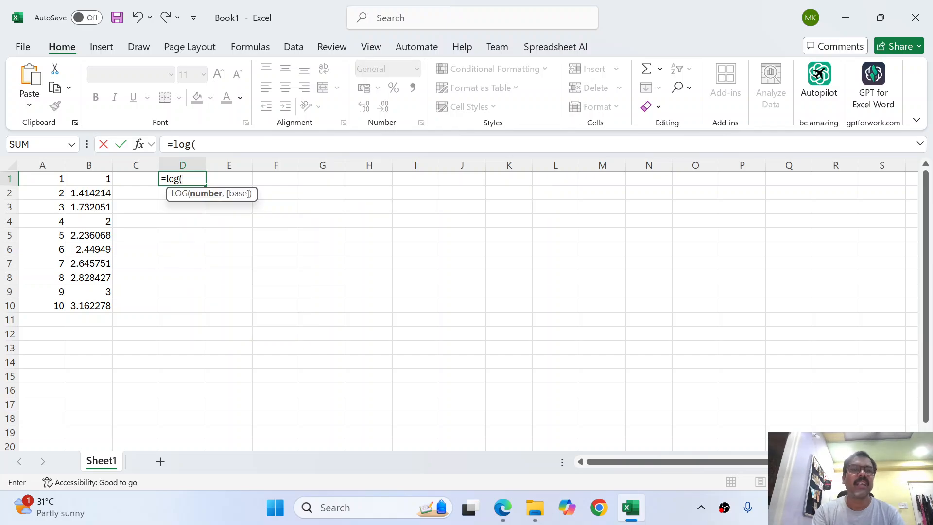
pyautogui.press('Left')
pyautogui.press('Left')
pyautogui.press('Left')
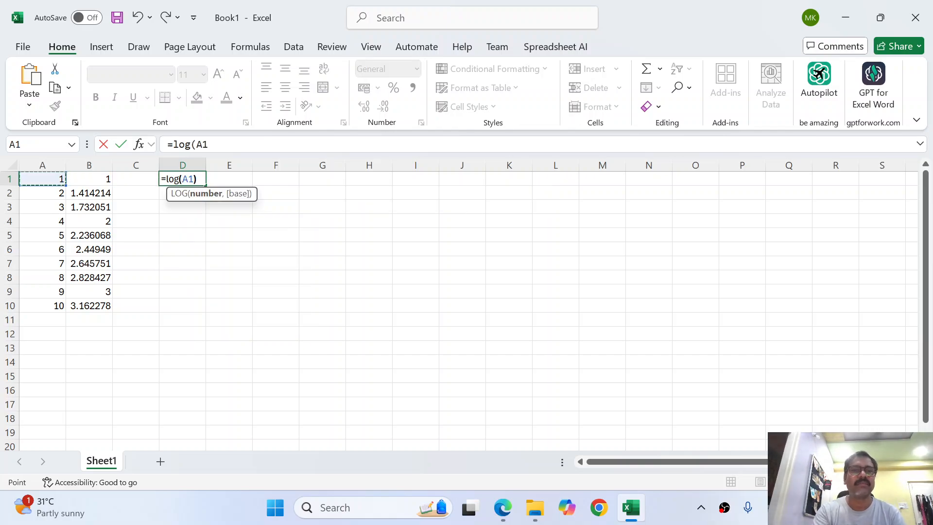
pyautogui.press('Return')
pyautogui.press('Up')
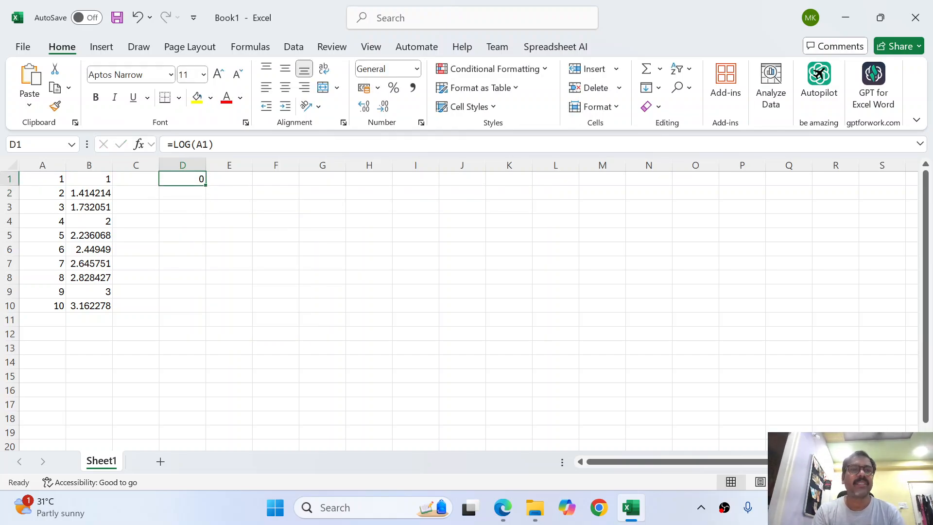
# Fill the LOG formula down D1:D10, giving values from 0 to 1
pyautogui.press('Left')
pyautogui.press('Left')
pyautogui.hotkey('ctrl', 'Down')
pyautogui.press('Right')
pyautogui.press('Right')
pyautogui.hotkey('ctrl', 'shift', 'Up')
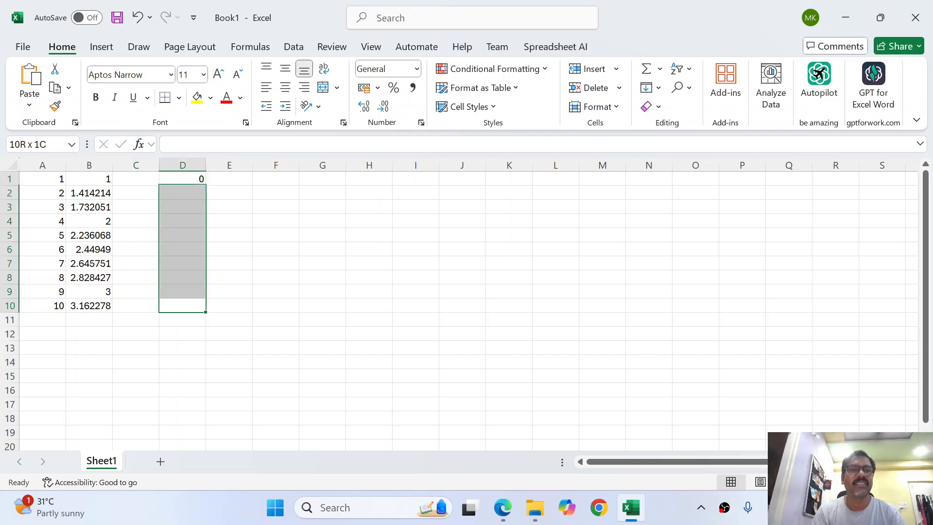
pyautogui.hotkey('ctrl', 'd')
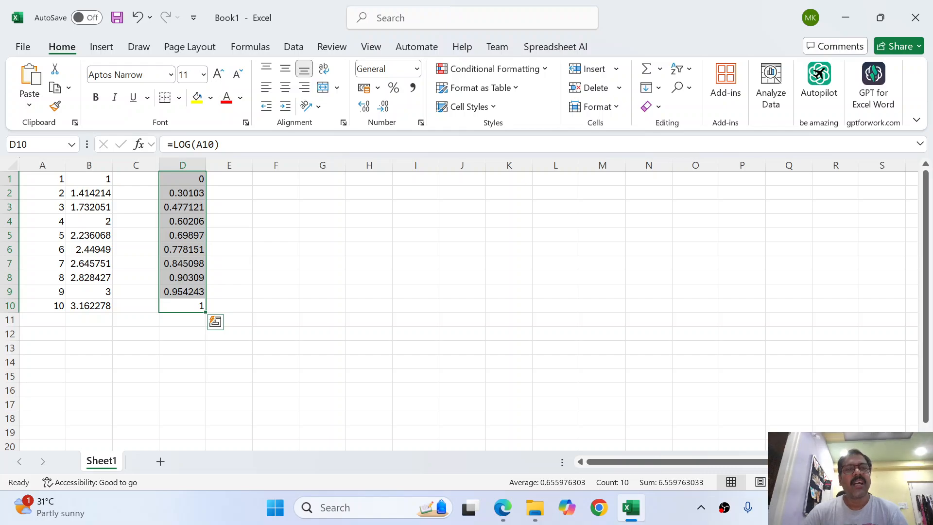
pyautogui.press('Right')
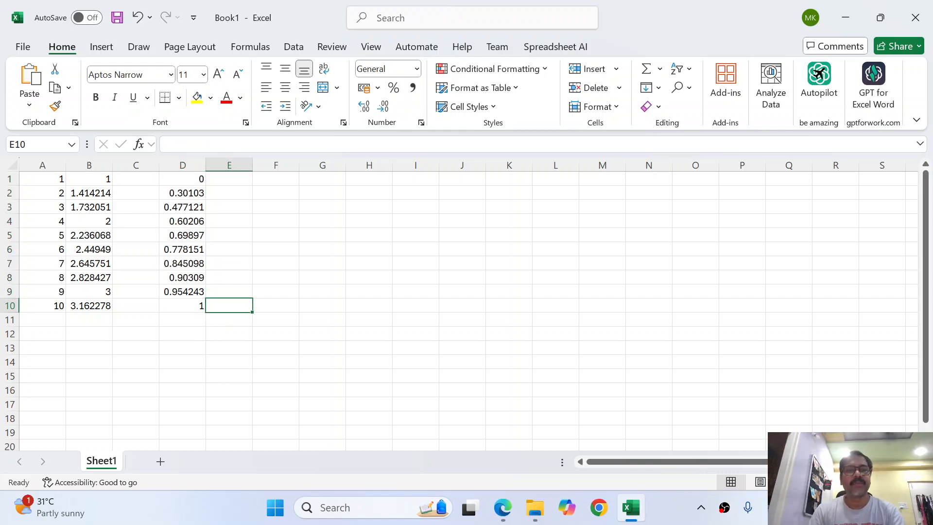
pyautogui.hotkey('ctrl', 'Up')
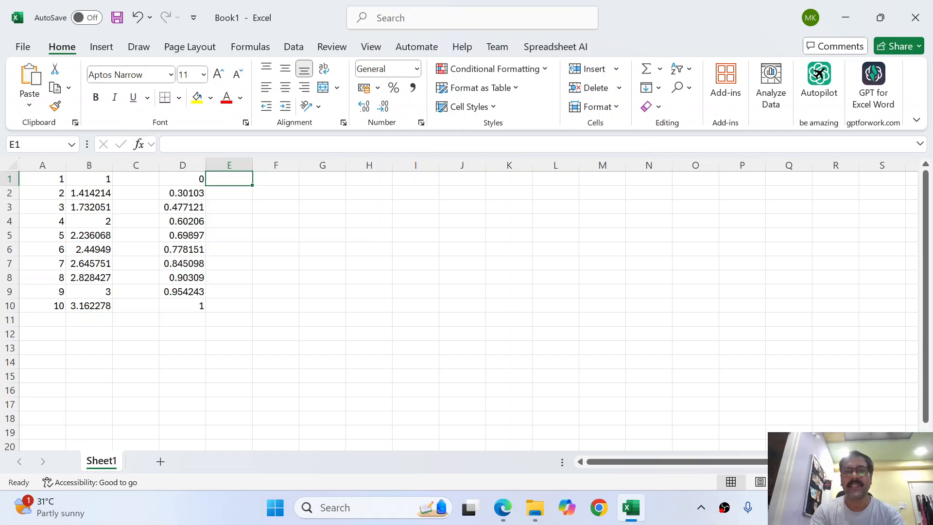
# Enter =EXP(A1:A10) in E1 so the results spill down to E10
pyautogui.write('=exp')
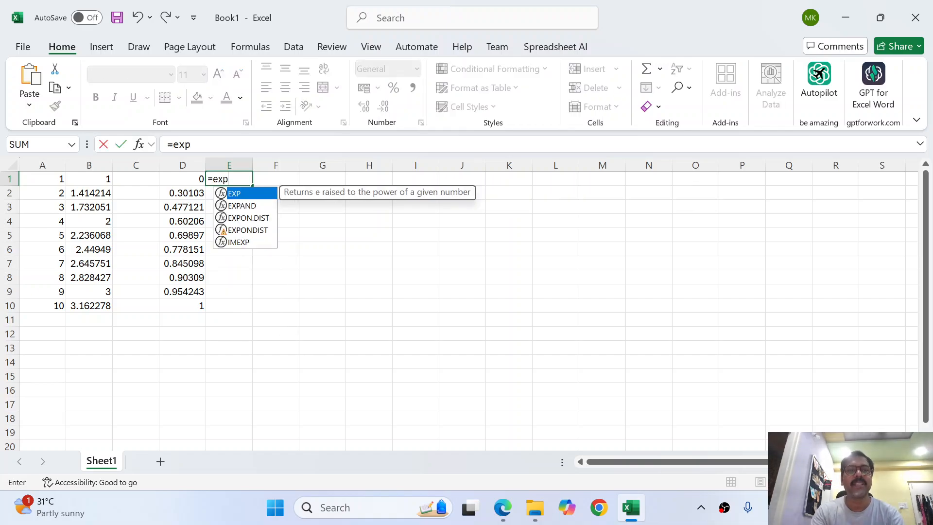
pyautogui.press('Tab')
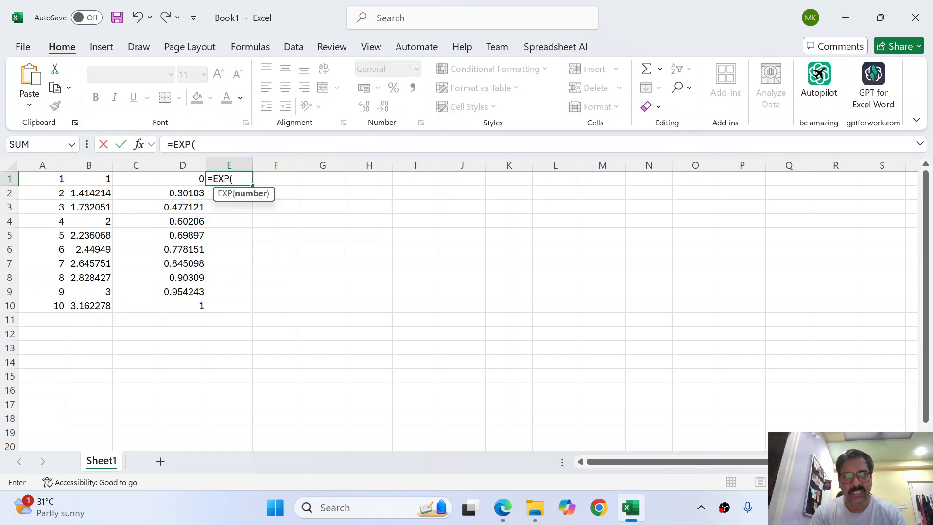
pyautogui.press('Left')
pyautogui.press('Left')
pyautogui.press('Left')
pyautogui.press('Left')
pyautogui.hotkey('ctrl', 'shift', 'Down')
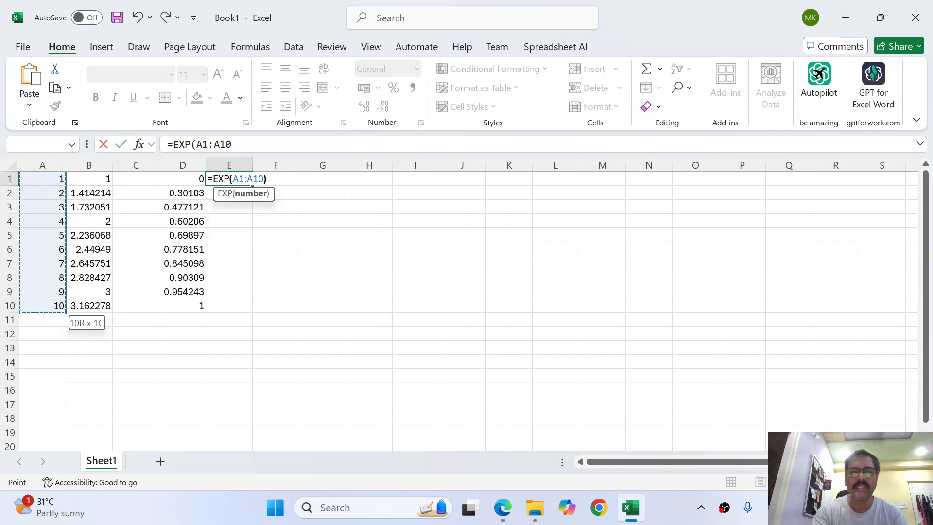
pyautogui.write(')')
pyautogui.hotkey('ctrl', 'Return')
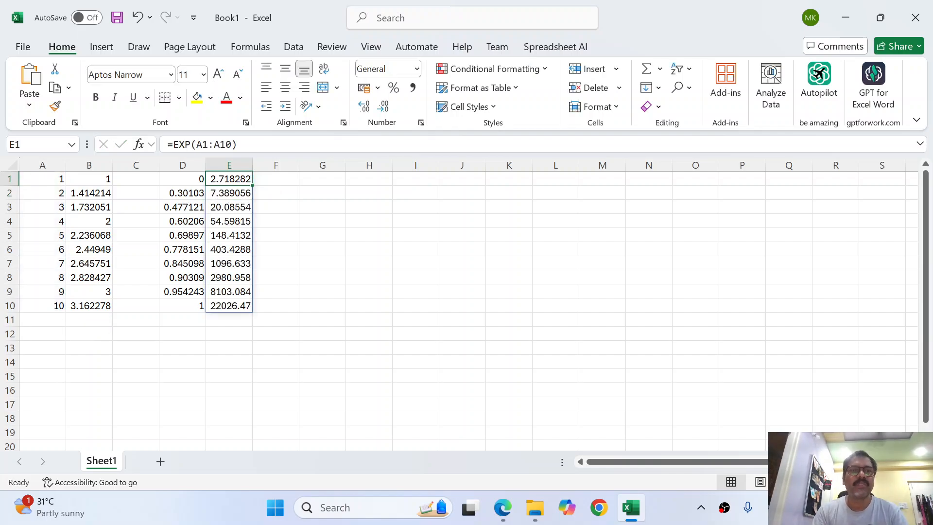
# Review the LOG and EXP result columns, then select the numbers A1:A10
pyautogui.press('Down')
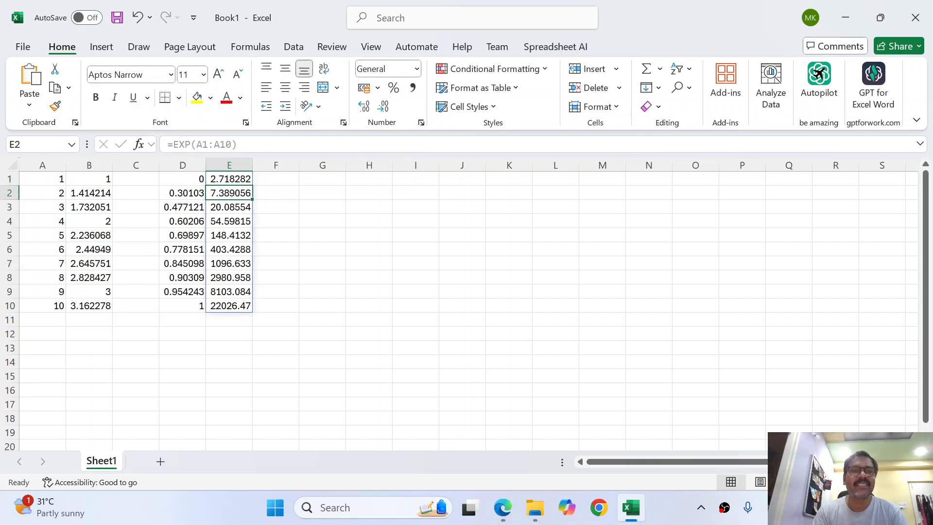
pyautogui.press('Down')
pyautogui.press('Down')
pyautogui.press('Down')
pyautogui.press('Down')
pyautogui.press('Down')
pyautogui.press('Down')
pyautogui.press('Down')
pyautogui.press('Down')
pyautogui.press('Down')
pyautogui.press('Down')
pyautogui.press('Down')
pyautogui.press('Down')
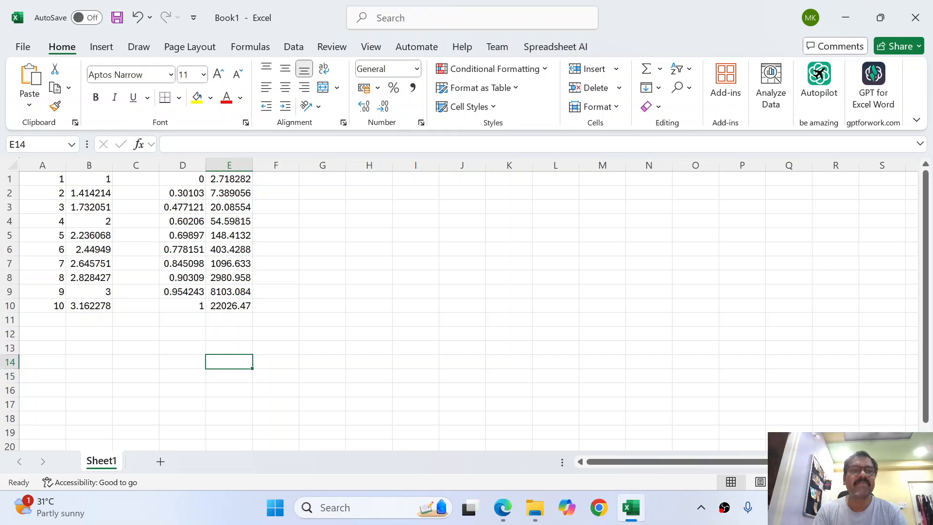
pyautogui.press('Up')
pyautogui.press('Up')
pyautogui.press('Up')
pyautogui.press('Up')
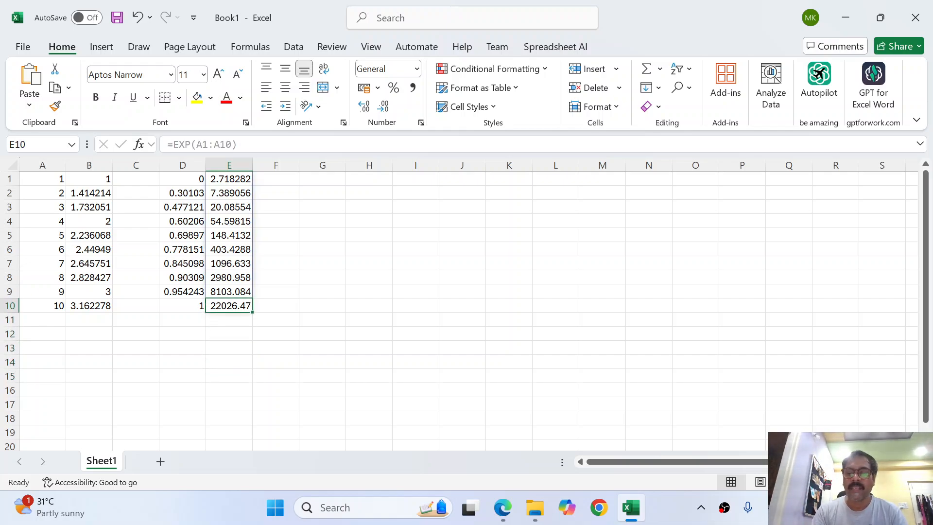
pyautogui.press('Left')
pyautogui.hotkey('ctrl', 'shift', 'Up')
pyautogui.press('Right')
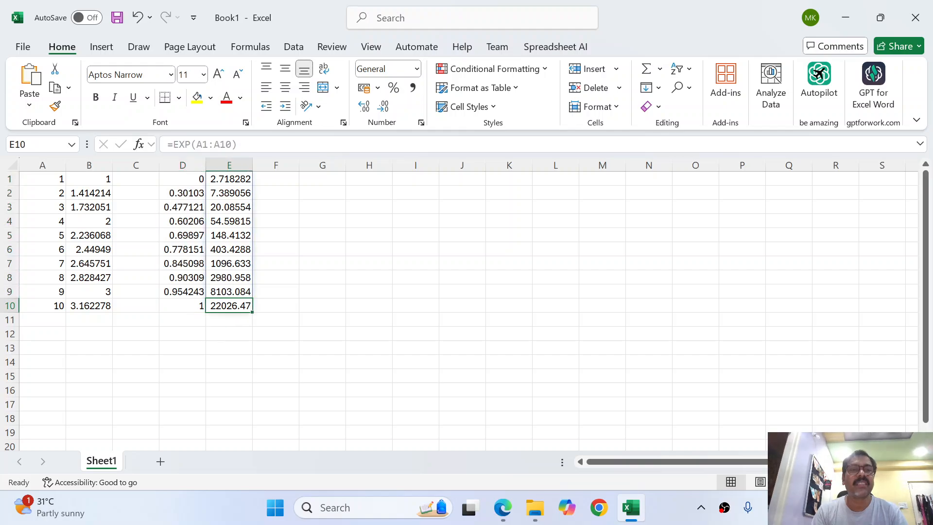
pyautogui.hotkey('ctrl', 'shift', 'Up')
pyautogui.press('Left')
pyautogui.press('Left')
pyautogui.press('Left')
pyautogui.press('Left')
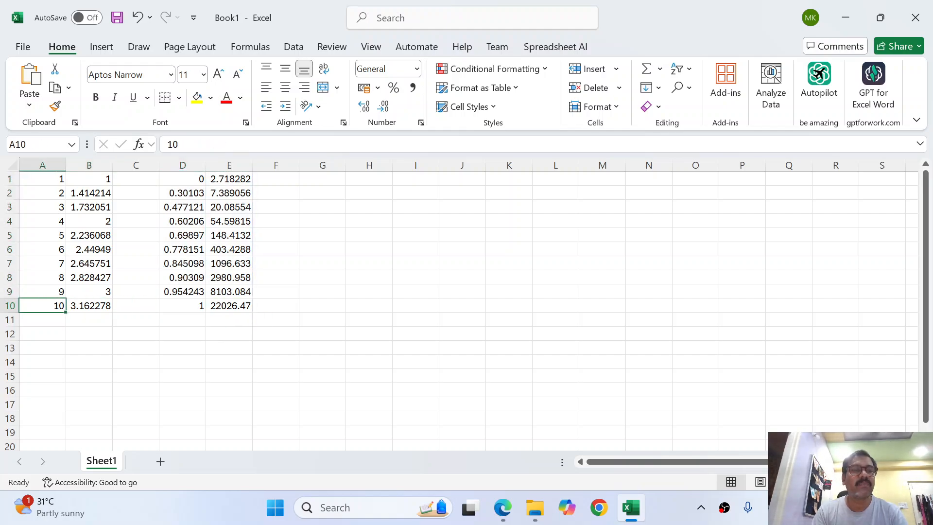
pyautogui.hotkey('ctrl', 'Up')
pyautogui.hotkey('ctrl', 'shift', 'Down')
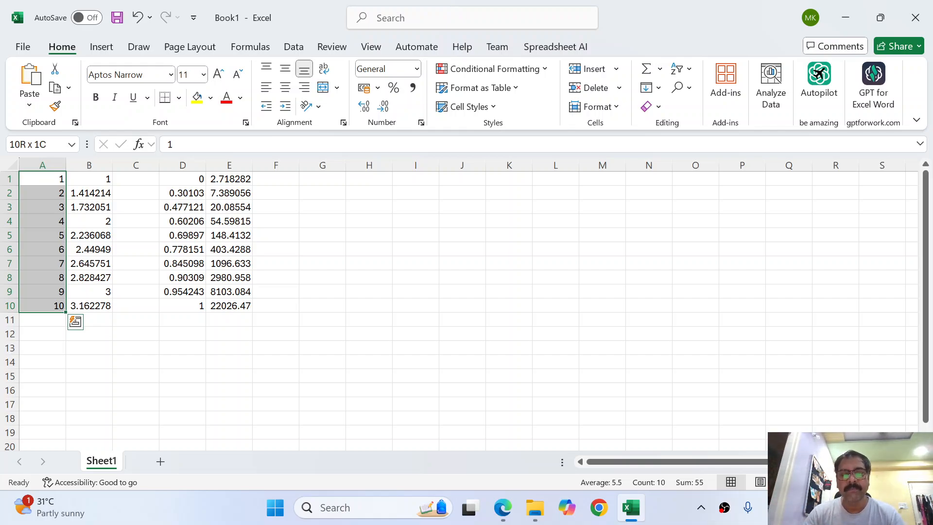
# Start a formula in G1 with the square root of A2
pyautogui.press('Right')
pyautogui.press('Right')
pyautogui.press('Right')
pyautogui.press('Right')
pyautogui.press('Right')
pyautogui.press('Right')
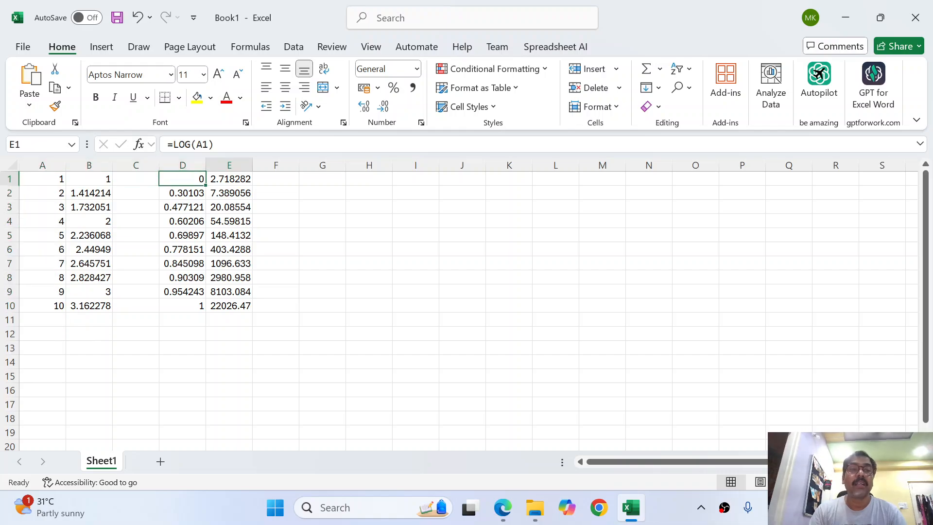
pyautogui.write('=')
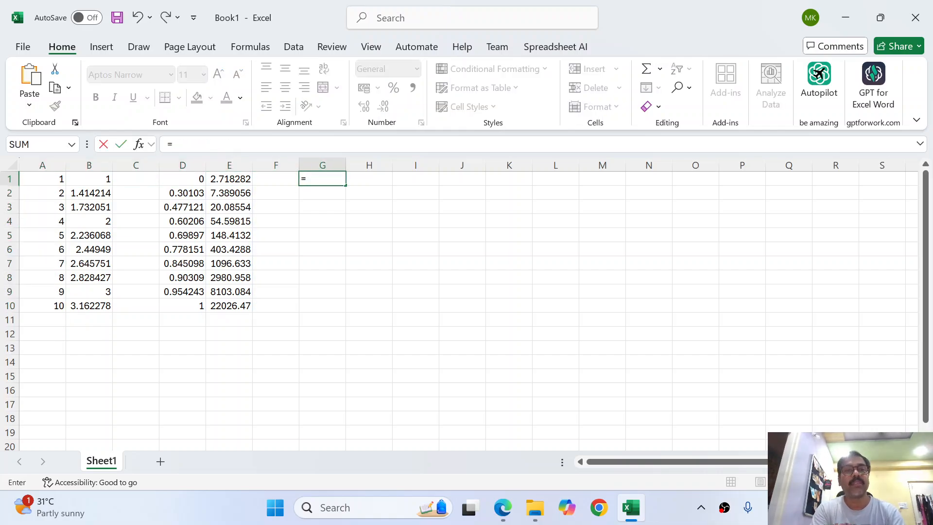
pyautogui.press('Left')
pyautogui.press('Left')
pyautogui.press('Left')
pyautogui.press('Left')
pyautogui.press('Left')
pyautogui.press('Left')
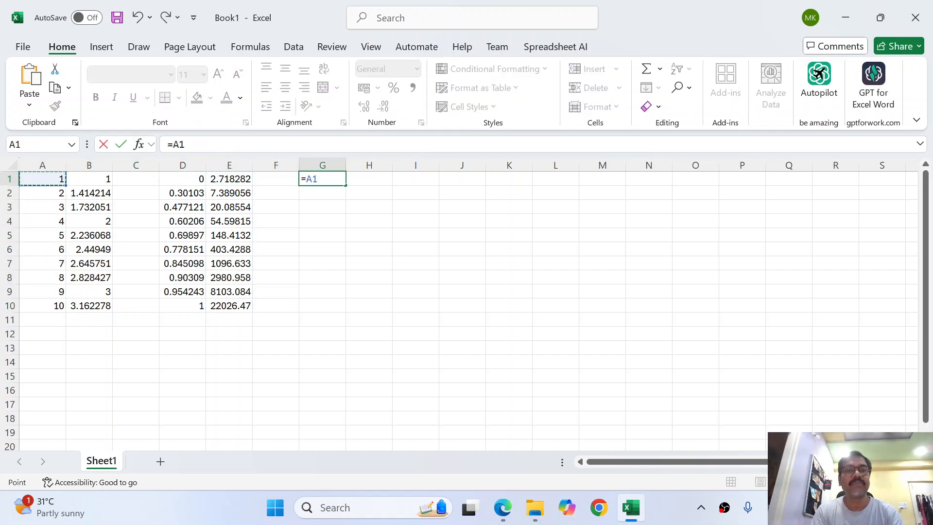
pyautogui.press('BackSpace')
pyautogui.press('BackSpace')
pyautogui.write('sqr')
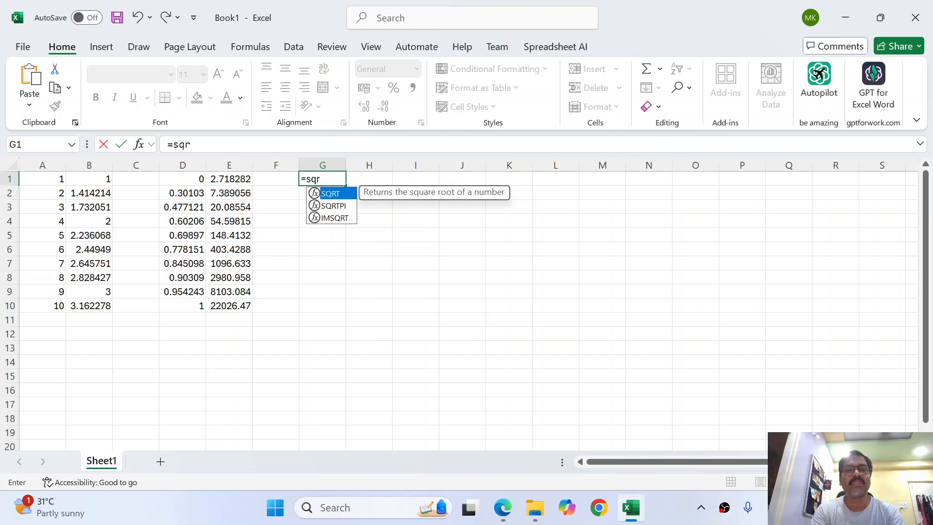
pyautogui.press('Tab')
pyautogui.press('Left')
pyautogui.press('Left')
pyautogui.press('Left')
pyautogui.press('Left')
pyautogui.press('Left')
pyautogui.press('Left')
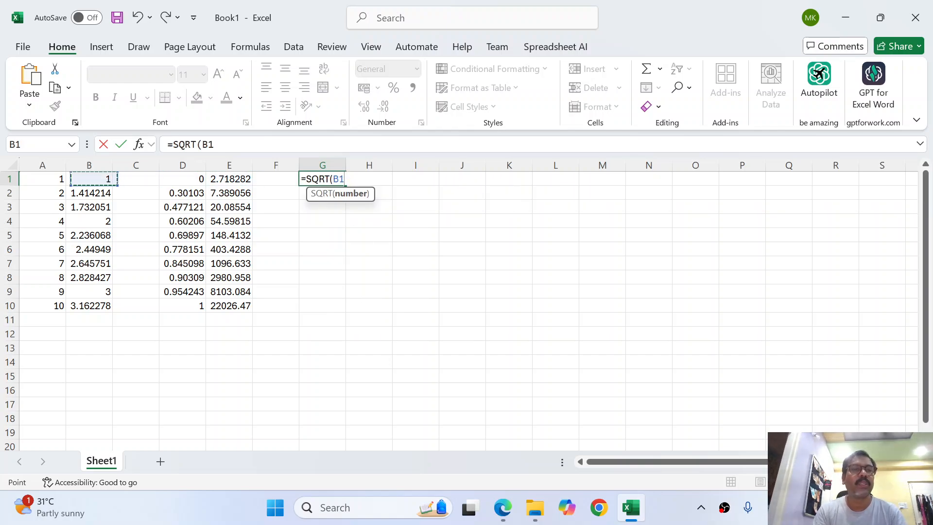
pyautogui.press('Down')
# Add EXP(A4) and LOG(A7) to the G1 formula and commit it, showing 56.85746
pyautogui.write(')')
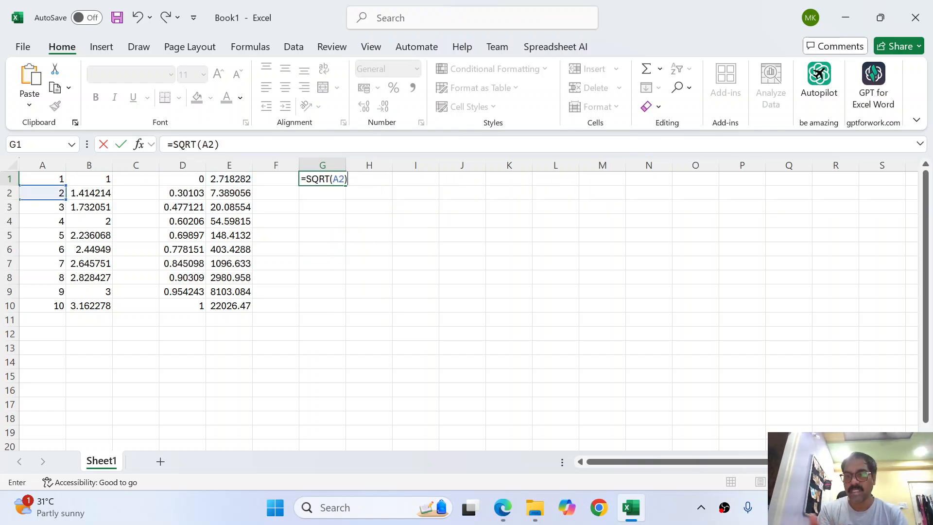
pyautogui.write('+exp')
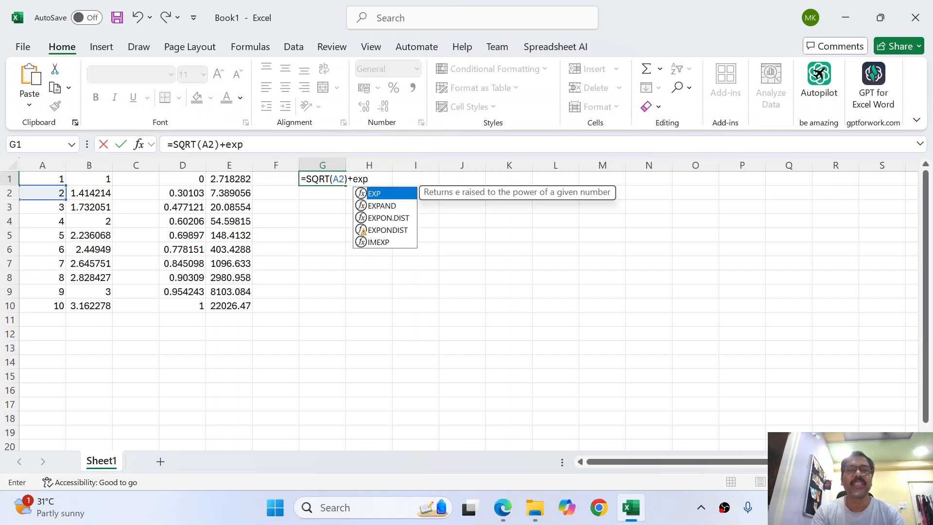
pyautogui.press('Tab')
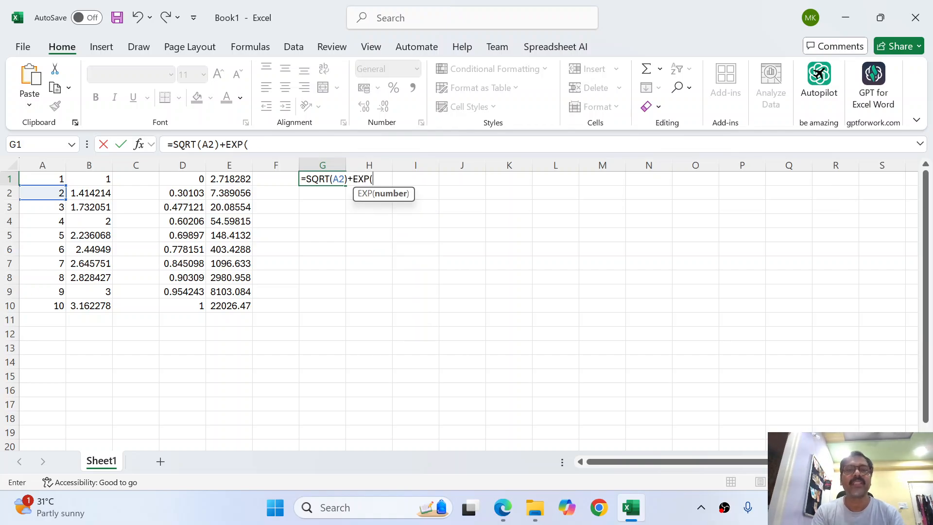
pyautogui.press('Left')
pyautogui.press('Left')
pyautogui.press('Left')
pyautogui.press('Left')
pyautogui.press('Left')
pyautogui.press('Left')
pyautogui.press('Down')
pyautogui.press('Down')
pyautogui.press('Down')
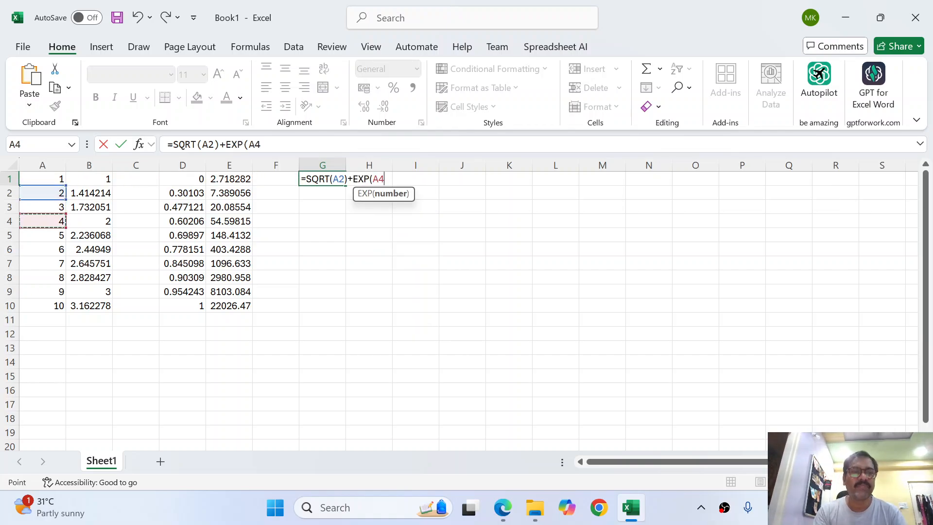
pyautogui.write(')')
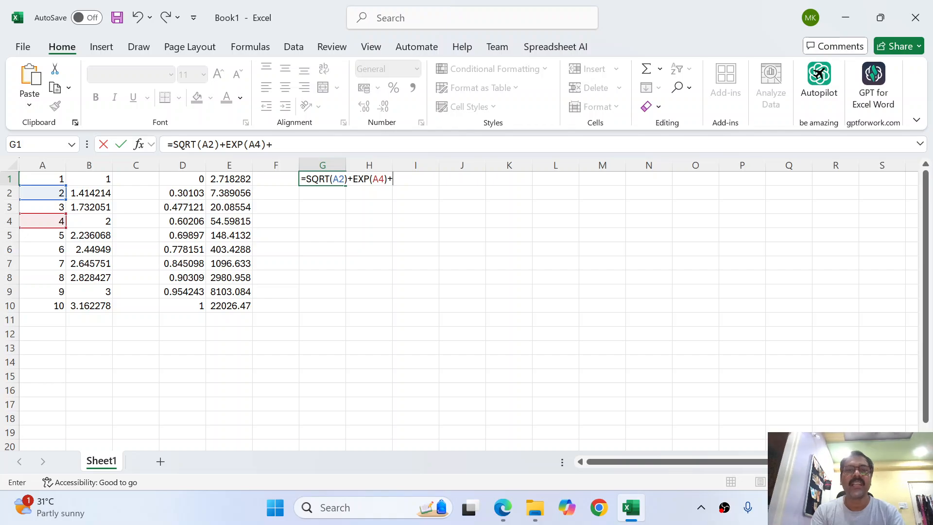
pyautogui.write('+log(')
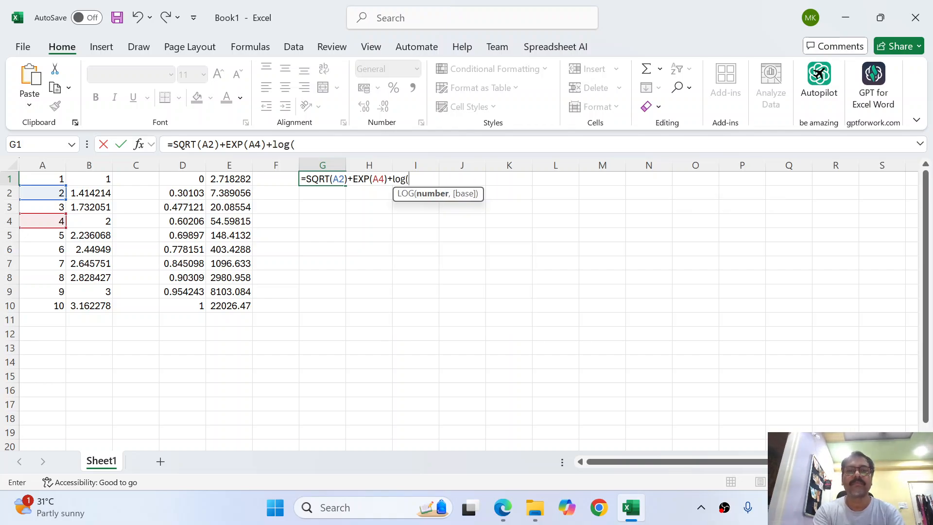
pyautogui.press('Left')
pyautogui.press('Left')
pyautogui.press('Left')
pyautogui.press('Left')
pyautogui.press('Down')
pyautogui.press('Down')
pyautogui.press('Down')
pyautogui.press('Down')
pyautogui.press('Down')
pyautogui.press('Down')
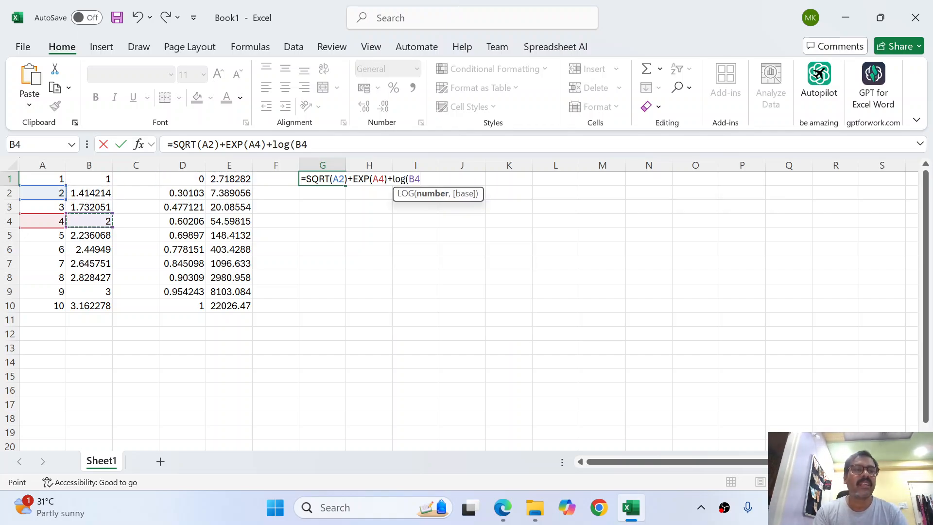
pyautogui.press('Left')
pyautogui.write(')')
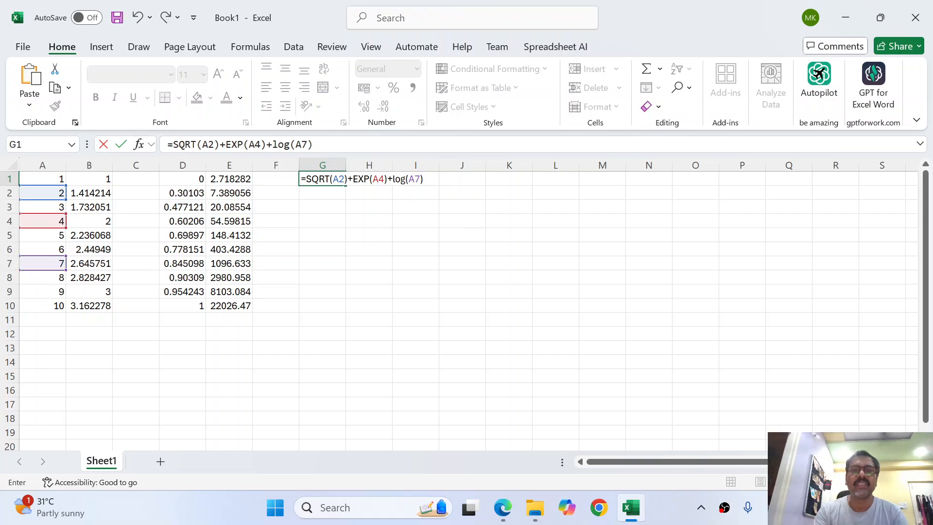
pyautogui.press('Return')
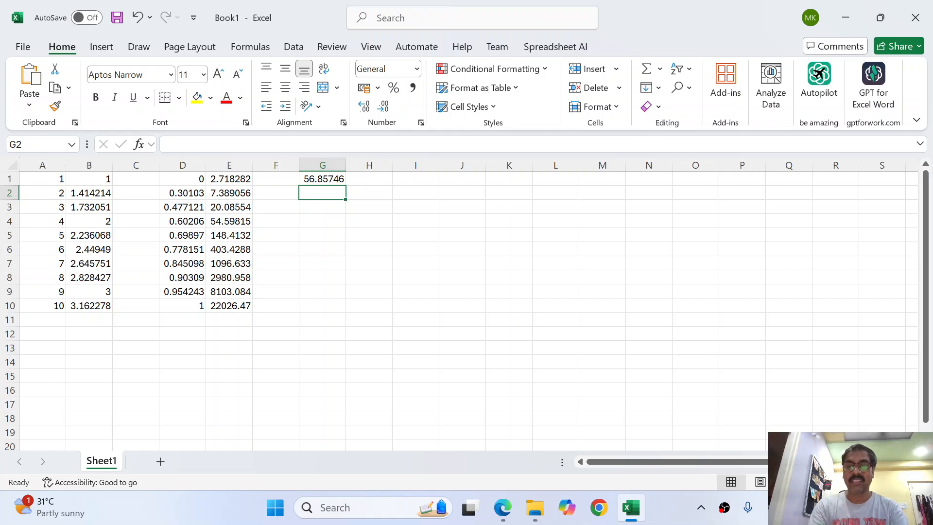
# Enter =SIN(30) in G2, giving -0.98803
pyautogui.write('=si')
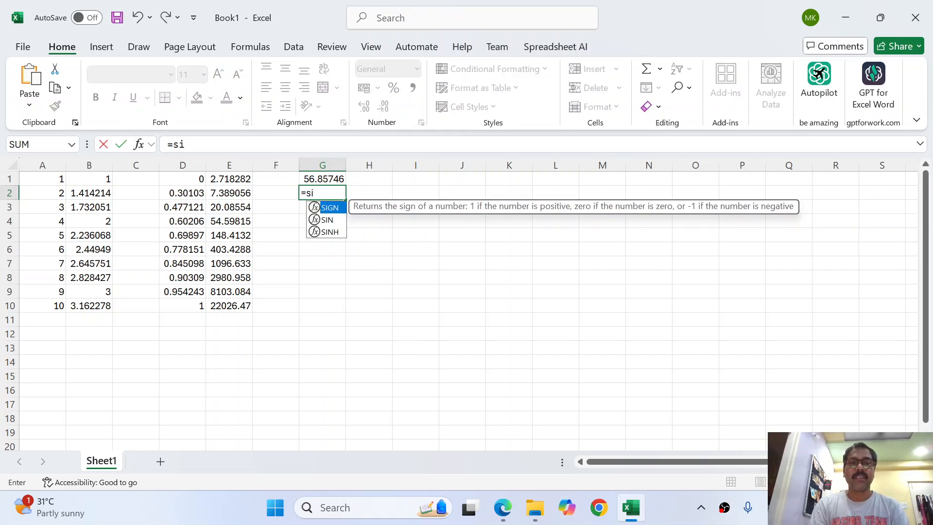
pyautogui.write('N')
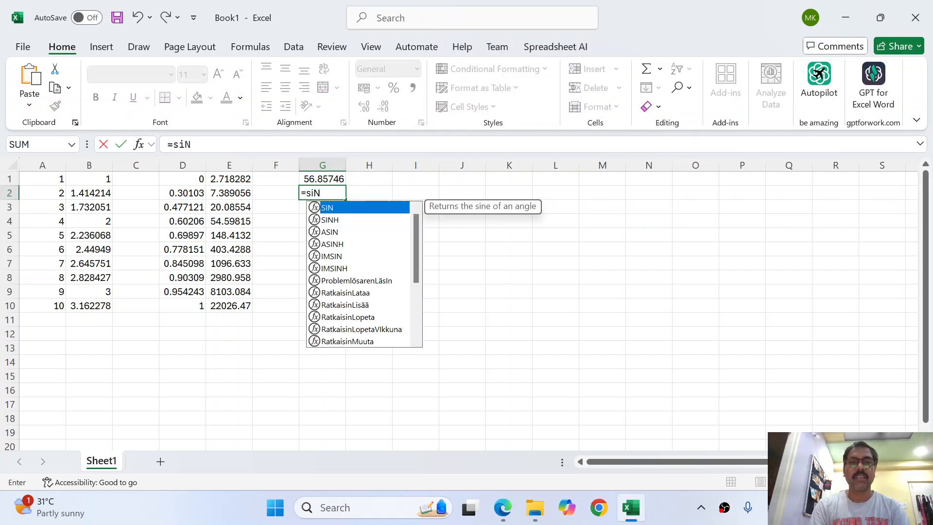
pyautogui.press('BackSpace')
pyautogui.press('BackSpace')
pyautogui.write('in(')
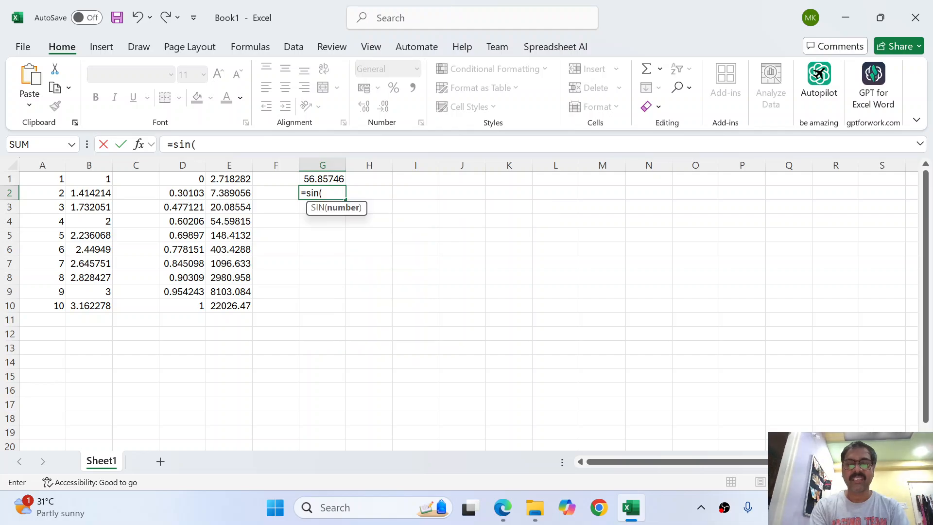
pyautogui.write('30)')
pyautogui.press('Return')
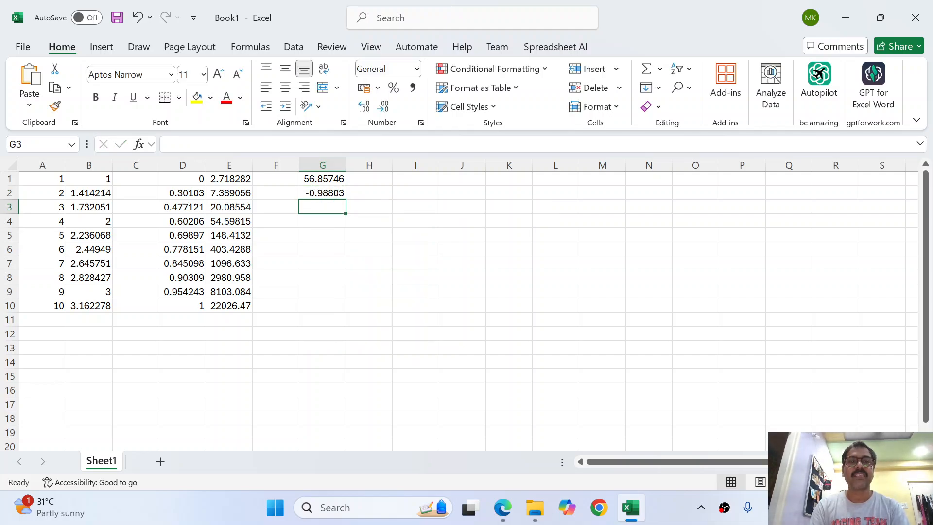
# Enter =COS(30) in G3, giving 0.154251
pyautogui.write('=cost')
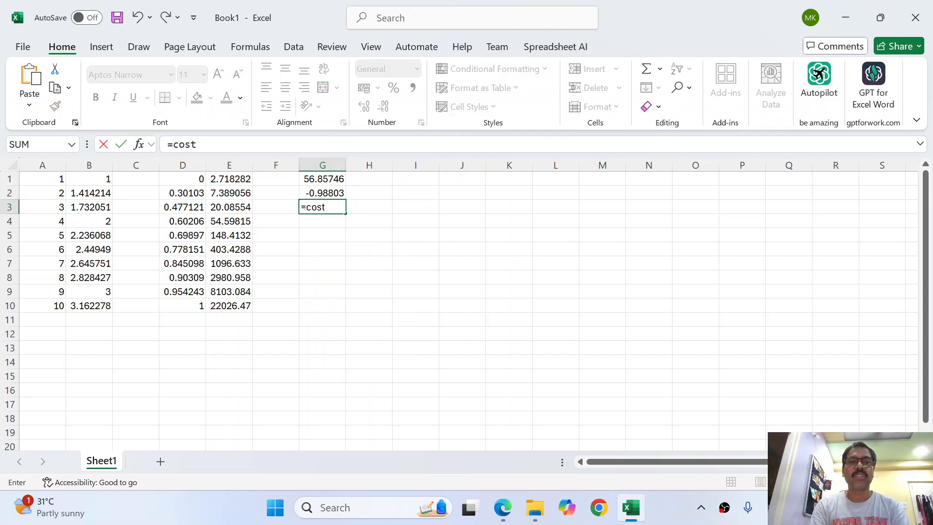
pyautogui.press('BackSpace')
pyautogui.write('(')
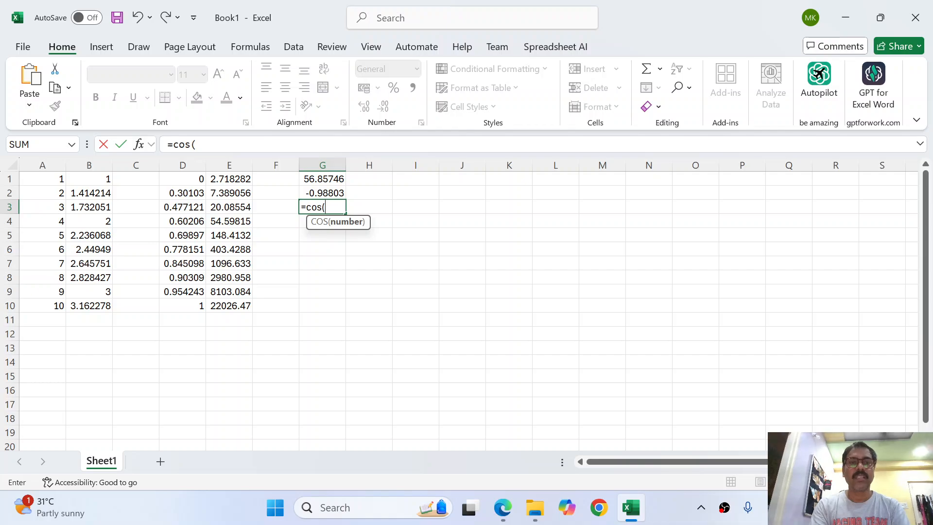
pyautogui.write('30)')
pyautogui.press('Return')
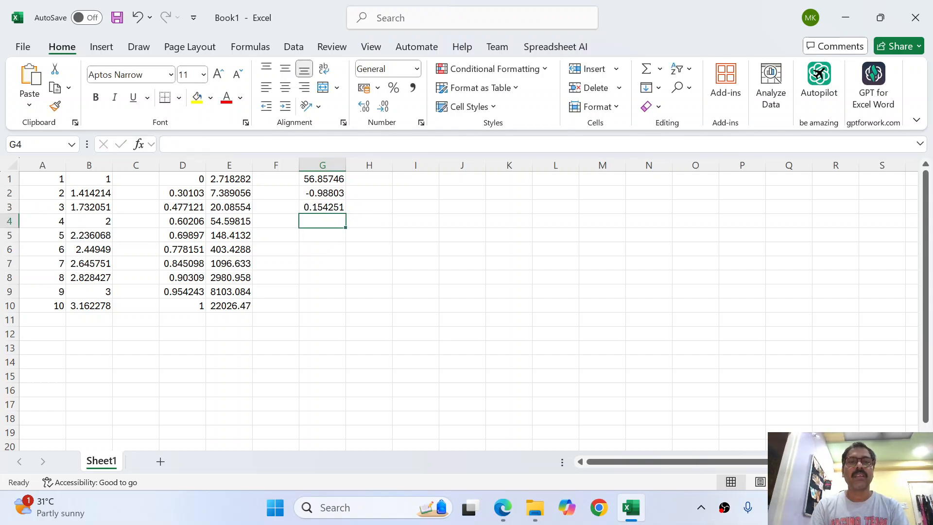
# Enter =TAN(30) in G4, giving -6.40533
pyautogui.write('=tan')
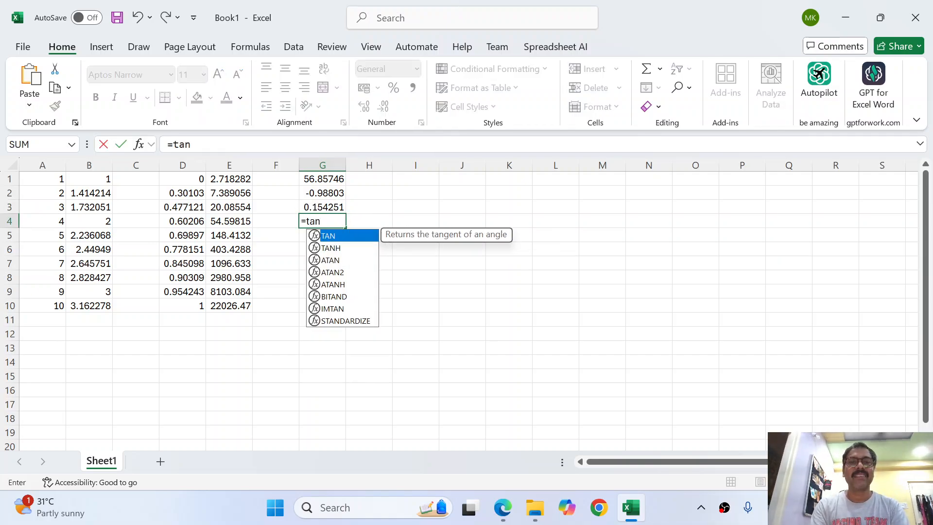
pyautogui.press('Tab')
pyautogui.write('30)')
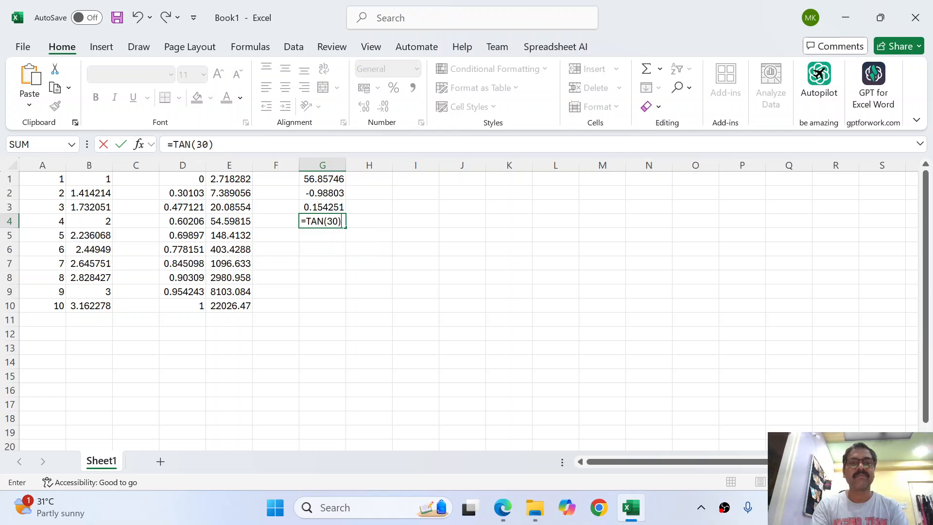
pyautogui.press('Return')
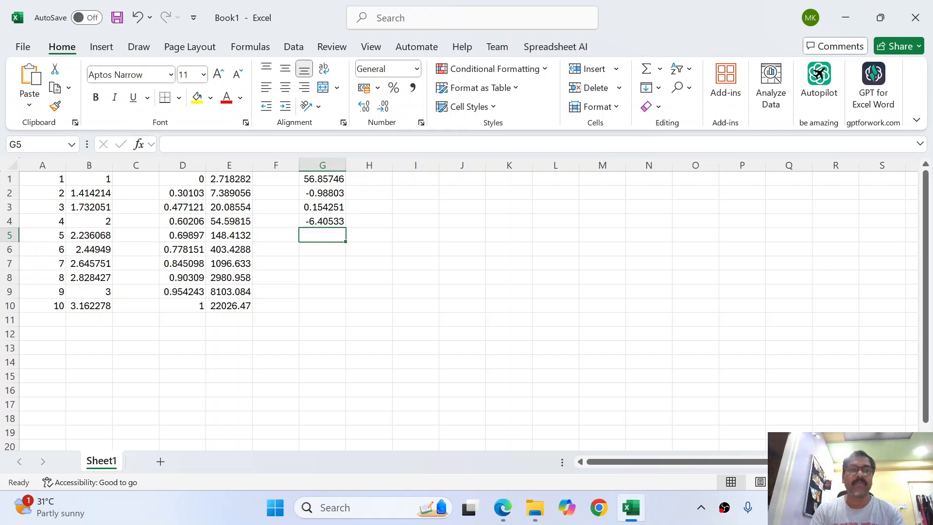
# Select the number list A1:A10 and jump to its bottom
pyautogui.press('Left')
pyautogui.press('Left')
pyautogui.press('Left')
pyautogui.press('Left')
pyautogui.press('Left')
pyautogui.press('Left')
pyautogui.hotkey('ctrl', 'Home')
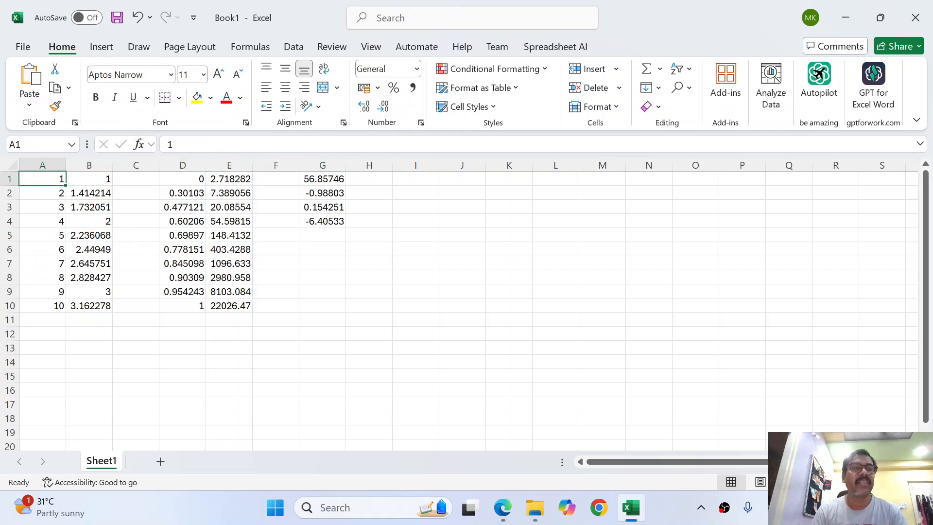
pyautogui.hotkey('ctrl', 'shift', 'Down')
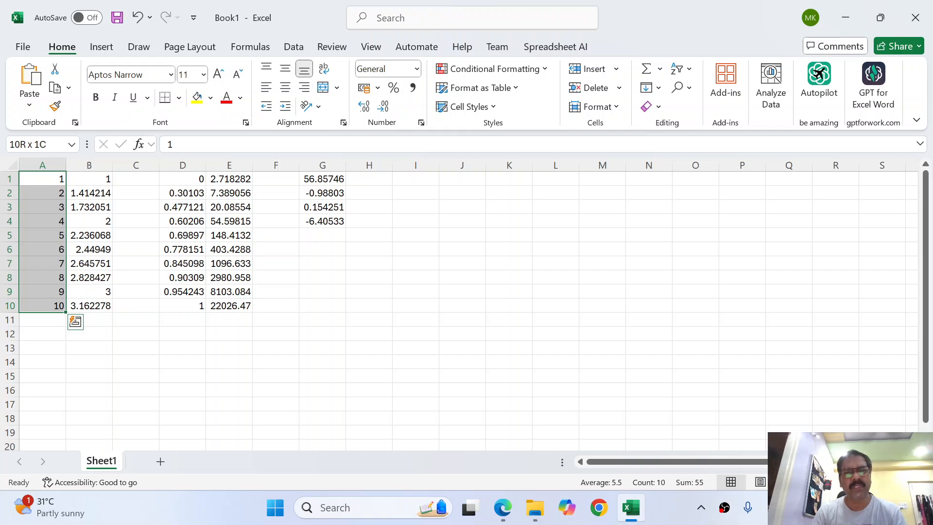
pyautogui.press('Down')
pyautogui.press('Down')
pyautogui.press('Down')
pyautogui.press('Down')
pyautogui.press('Down')
pyautogui.press('Down')
pyautogui.press('Down')
pyautogui.press('Down')
pyautogui.press('Down')
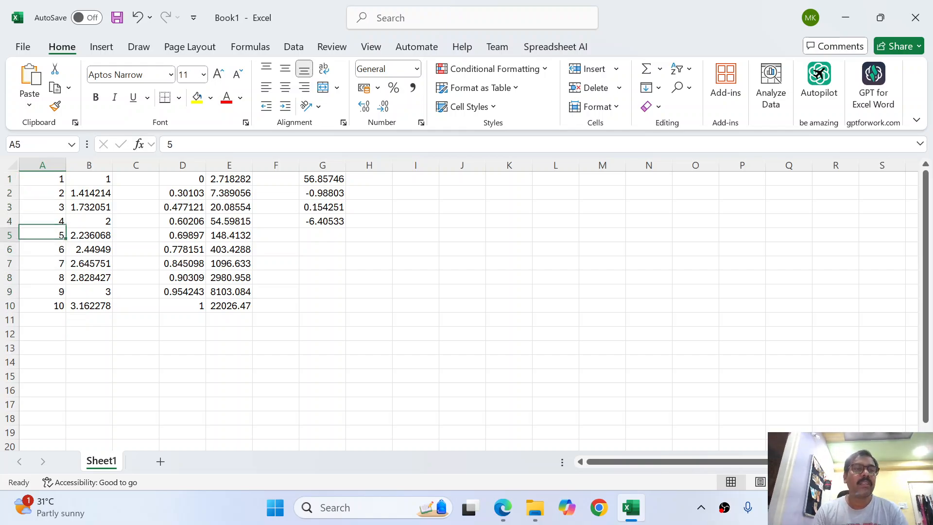
# Enter =AVERAGE(A1:A10) in A11, showing 5.5
pyautogui.press('Down')
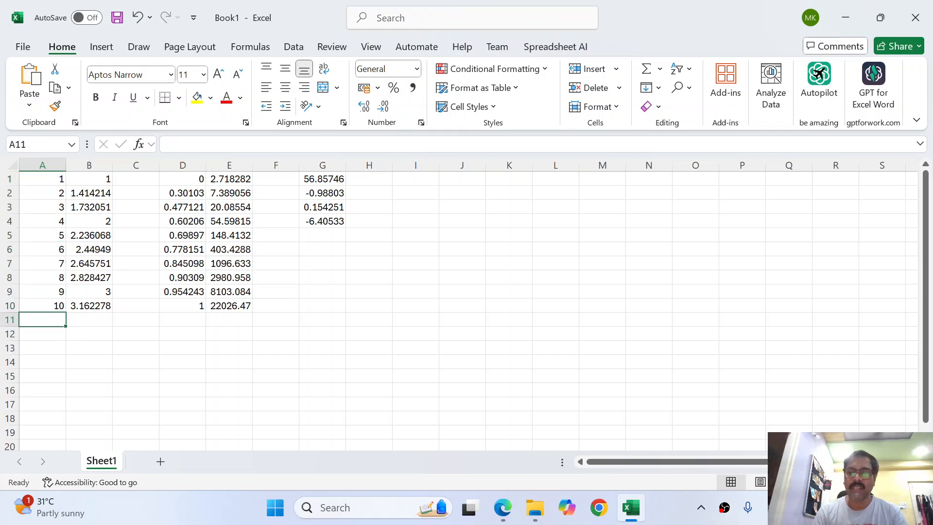
pyautogui.write('=')
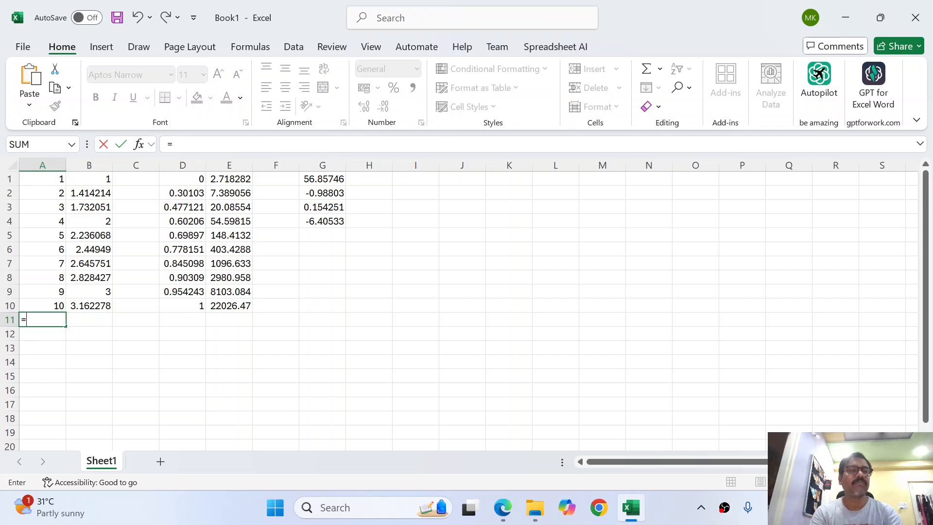
pyautogui.write('aver')
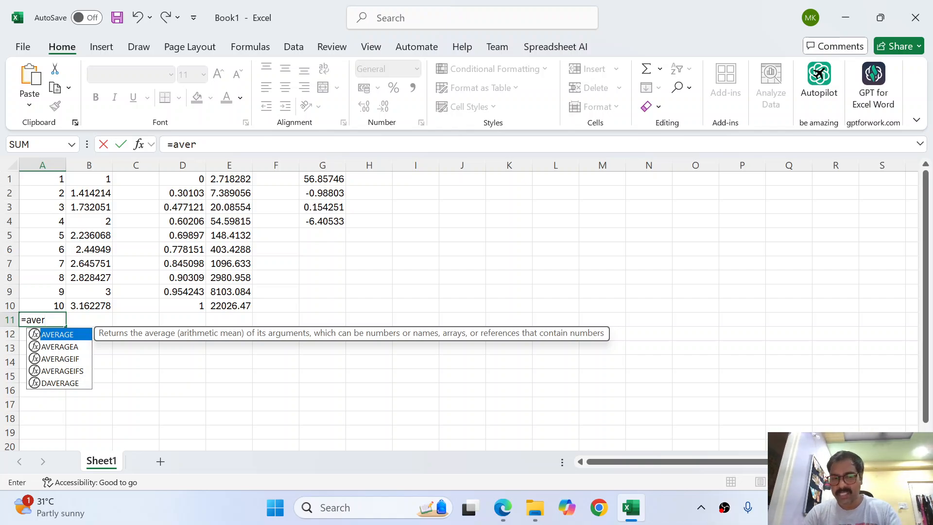
pyautogui.press('Tab')
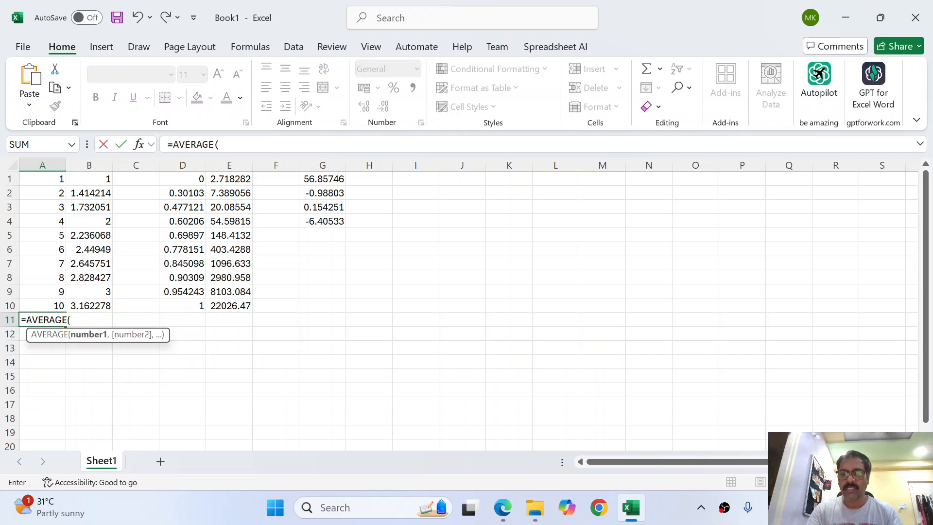
pyautogui.press('Up')
pyautogui.hotkey('ctrl', 'shift', 'Up')
pyautogui.write(')')
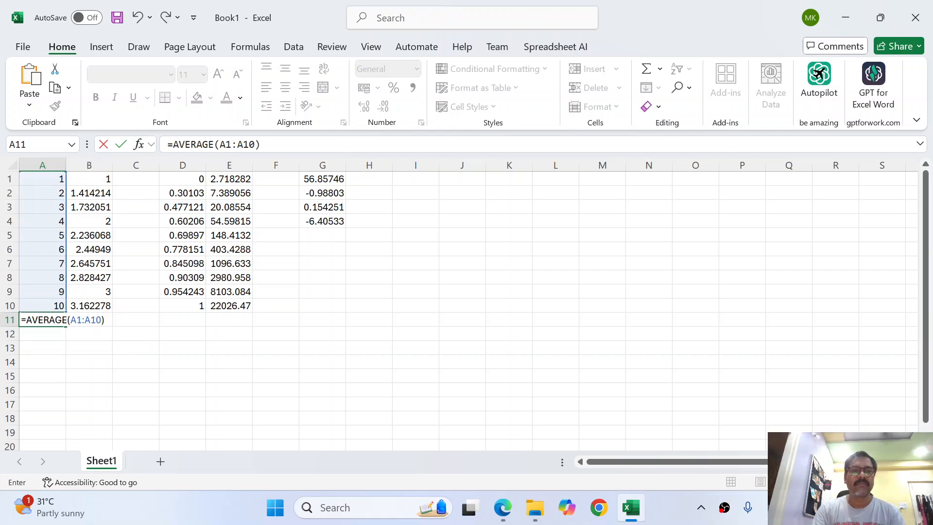
pyautogui.press('Return')
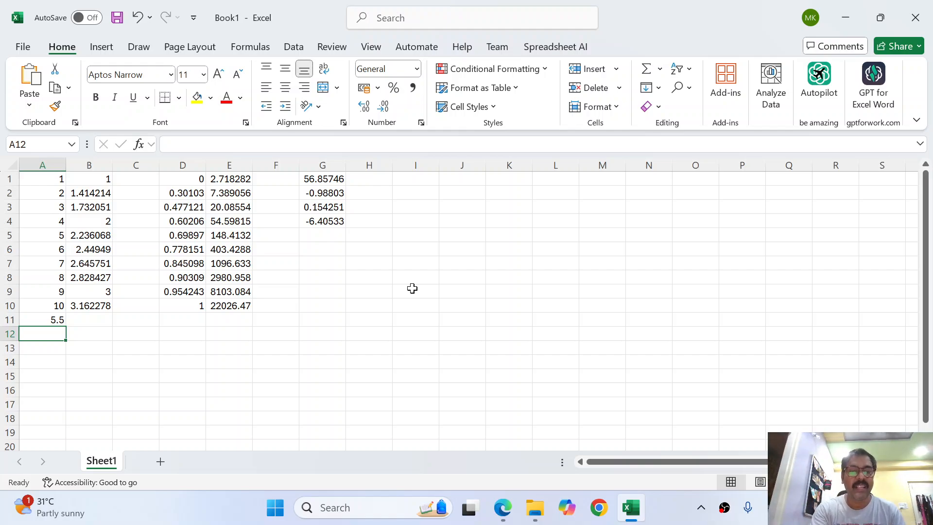
# Open the Insert Function dialog for A12 and move it nearer the sheet data
pyautogui.hotkey('shift', 'F3')
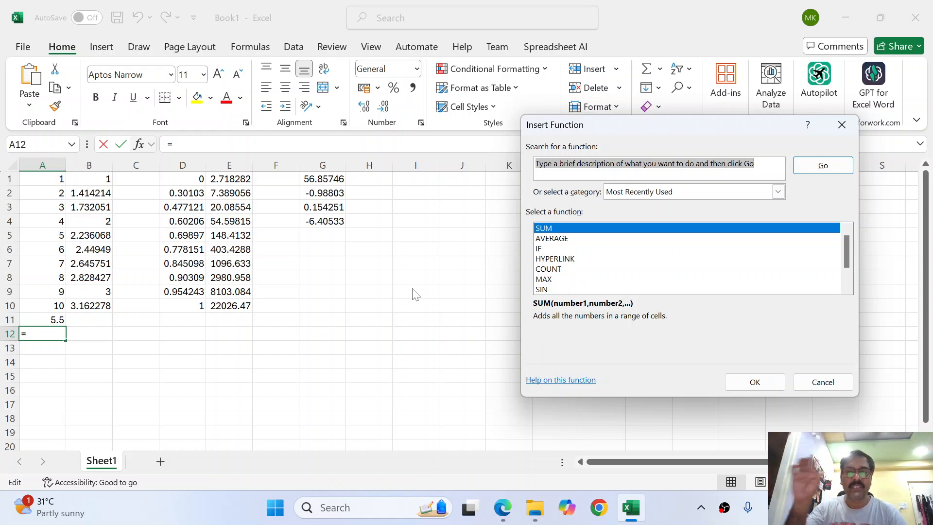
pyautogui.press('Escape')
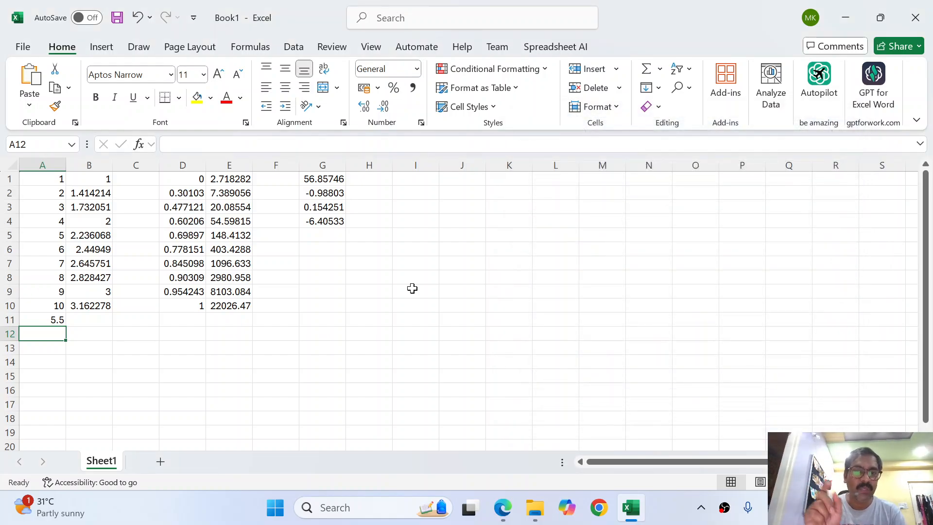
pyautogui.hotkey('shift', 'F3')
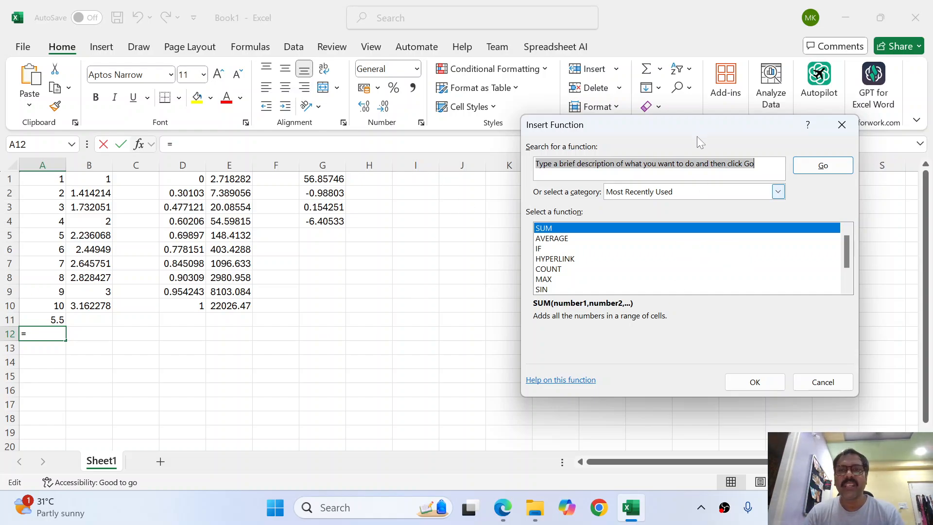
pyautogui.moveTo(687, 122); pyautogui.dragTo(538, 126)
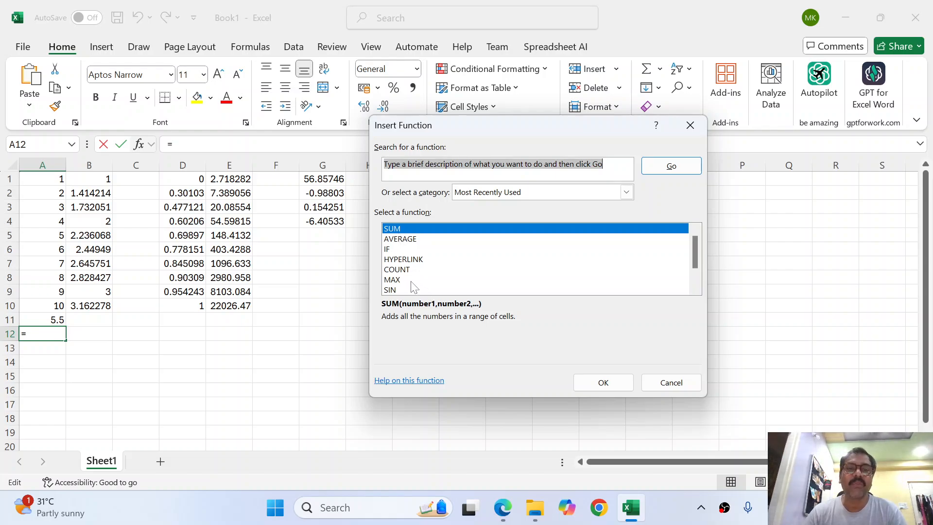
pyautogui.scroll(-1, 666, 273)
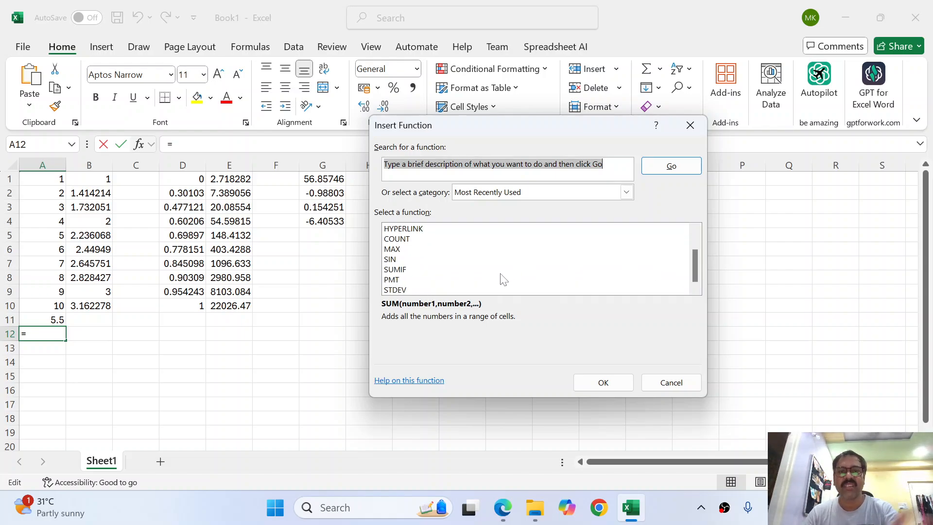
pyautogui.scroll(1, 503, 281)
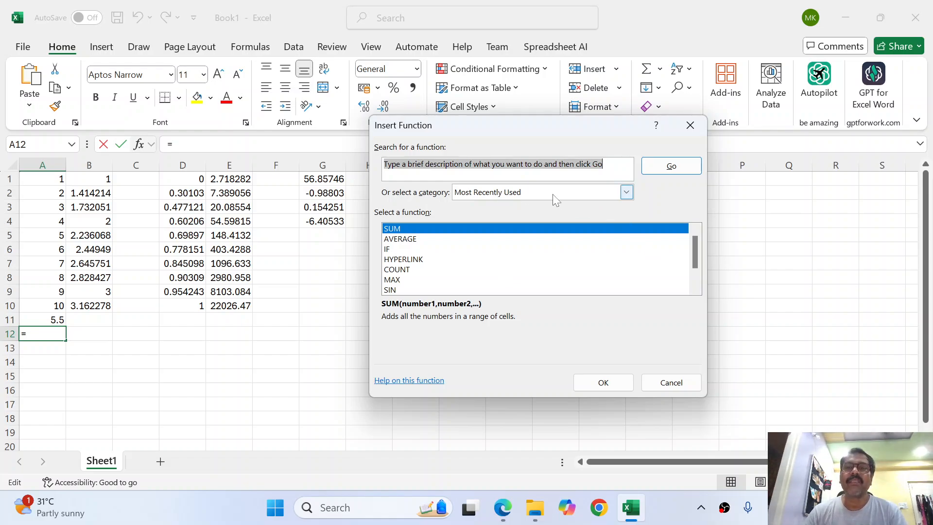
# Filter the function list to the Statistical category and select AVERAGE
pyautogui.click(627, 193)
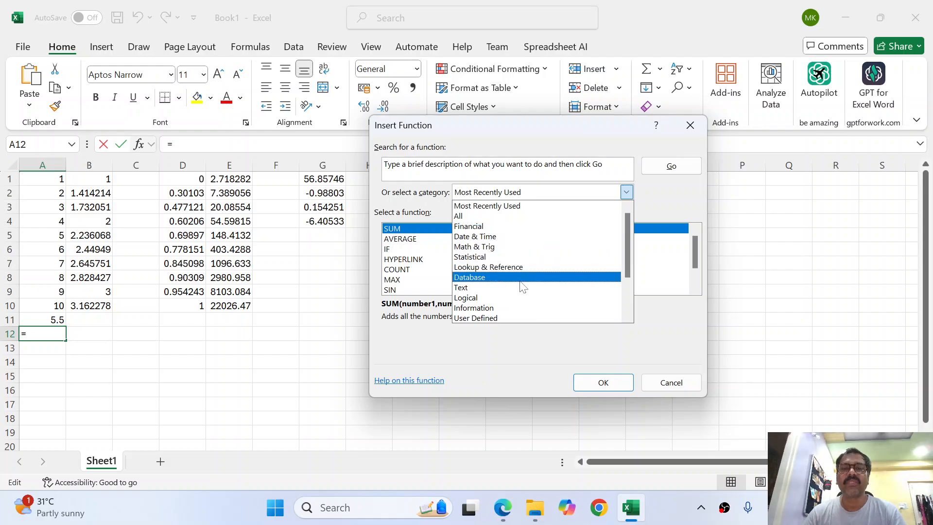
pyautogui.scroll(-1, 529, 309)
pyautogui.scroll(-1, 529, 309)
pyautogui.scroll(2, 529, 309)
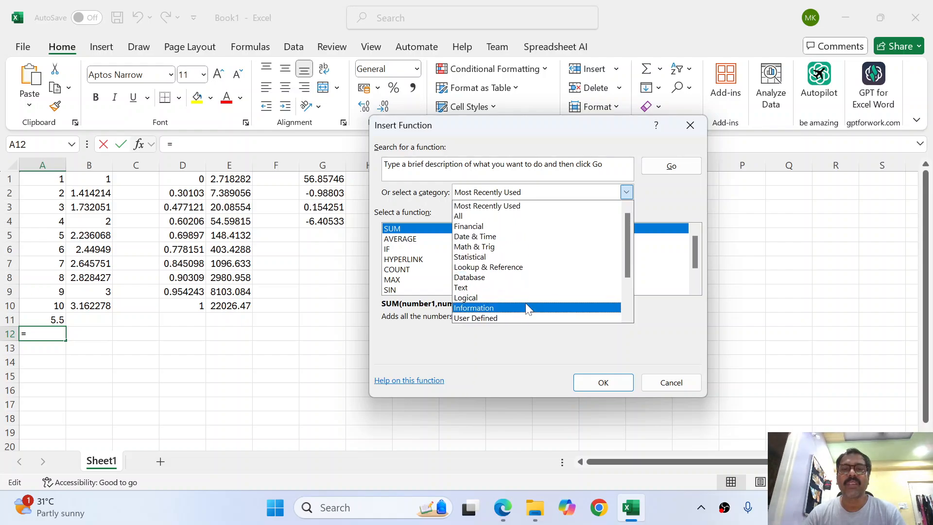
pyautogui.scroll(-2, 529, 309)
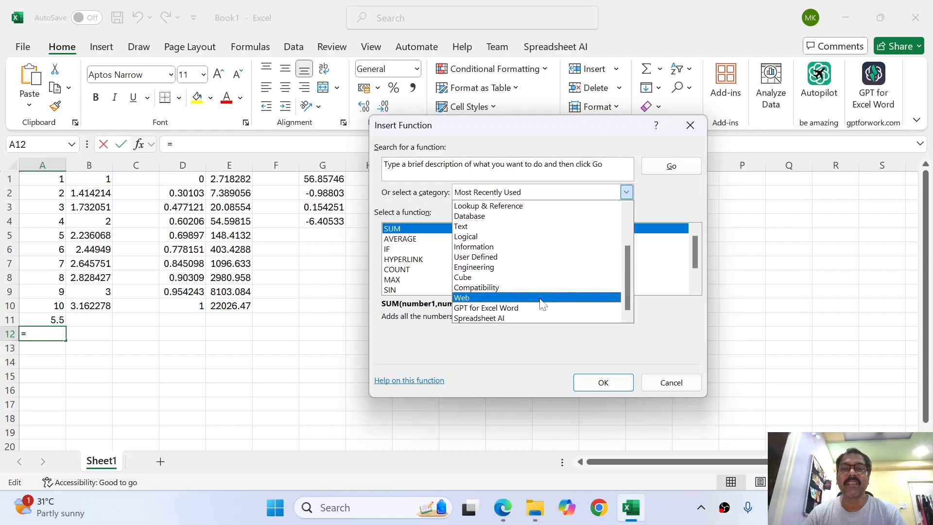
pyautogui.scroll(2, 539, 305)
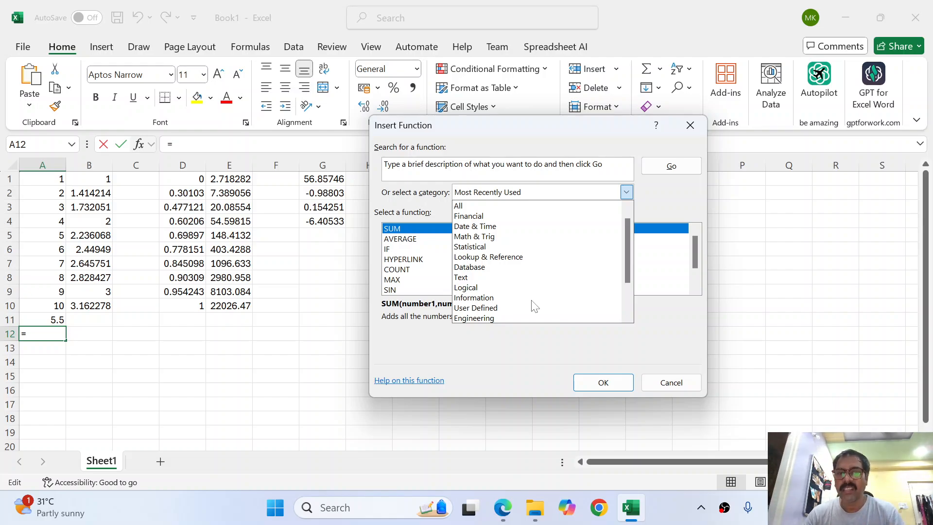
pyautogui.click(489, 251)
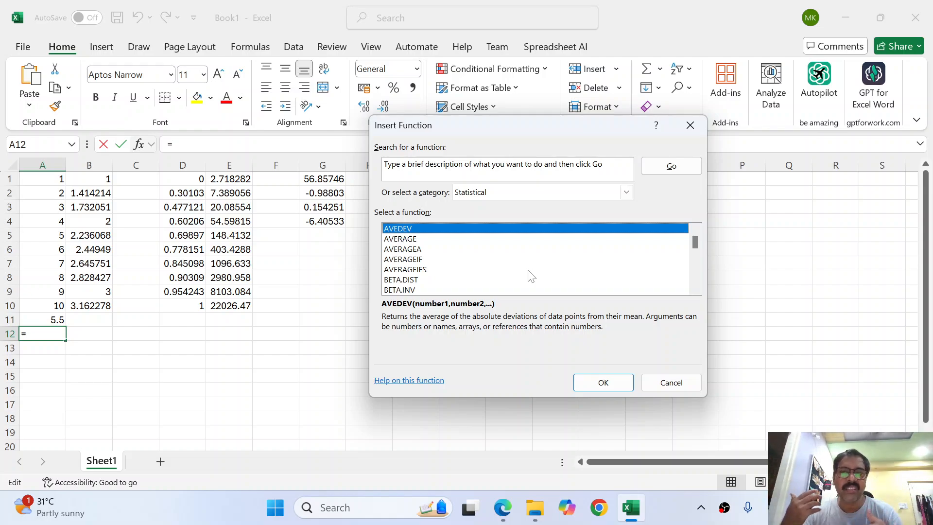
pyautogui.click(403, 239)
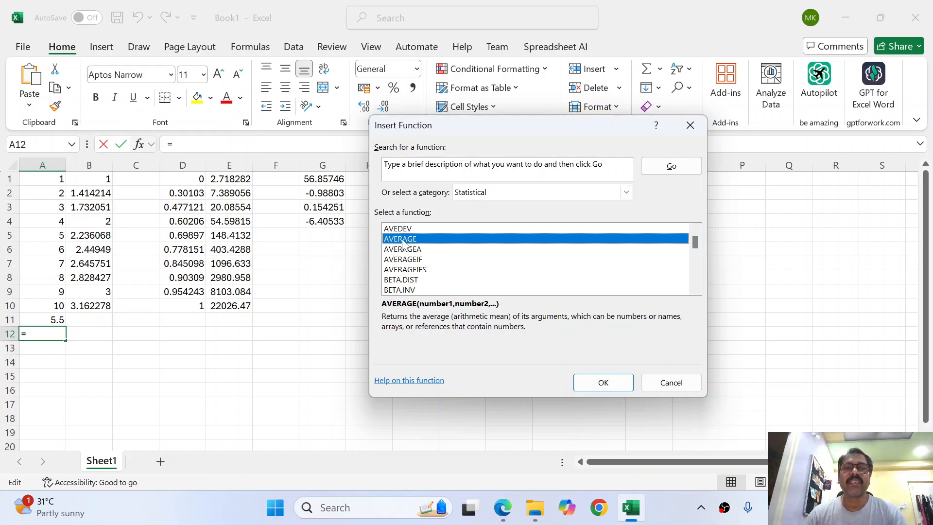
# Give AVERAGE the range A1:A11 so A12 shows 5.5, then recheck its arguments unchanged
pyautogui.click(582, 381)
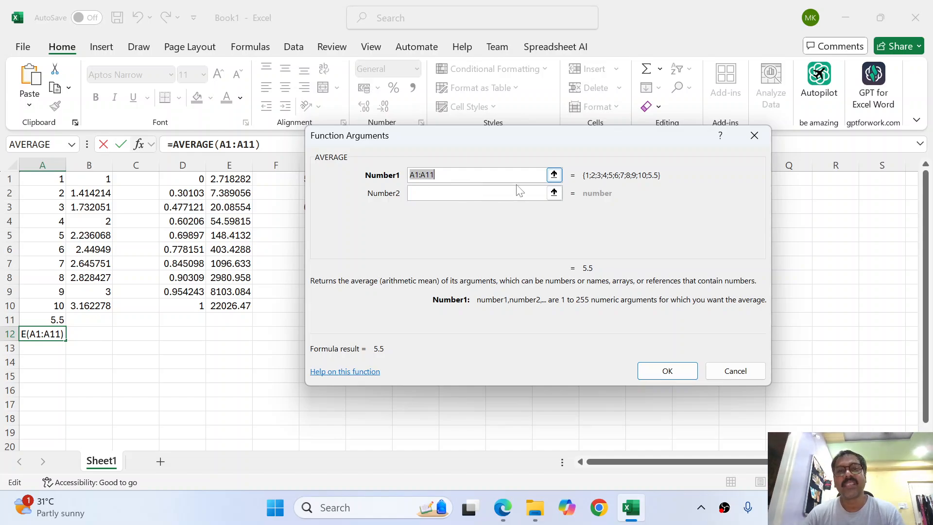
pyautogui.click(554, 174)
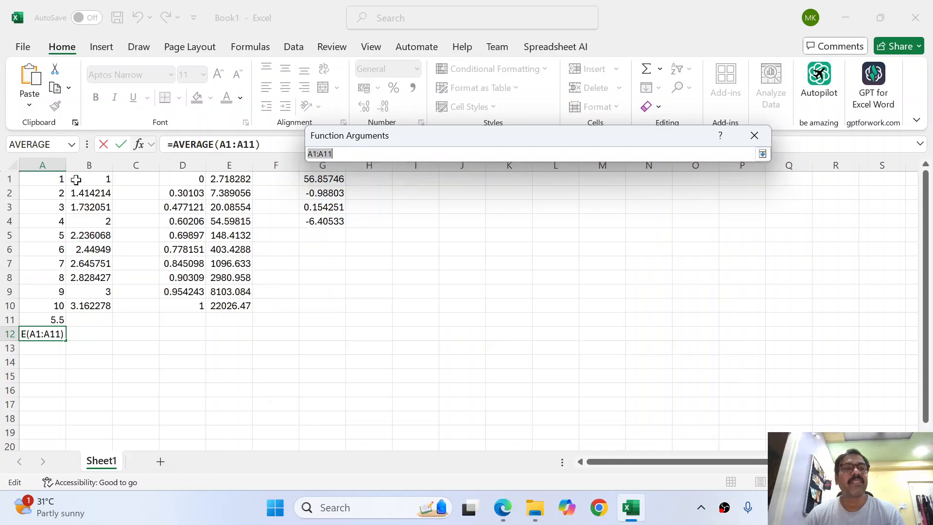
pyautogui.moveTo(60, 179); pyautogui.dragTo(52, 321)
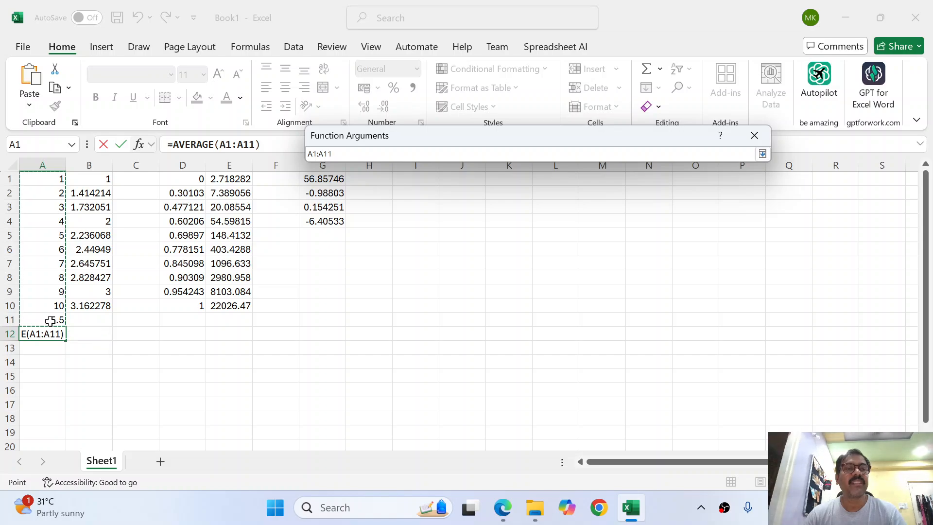
pyautogui.click(762, 154)
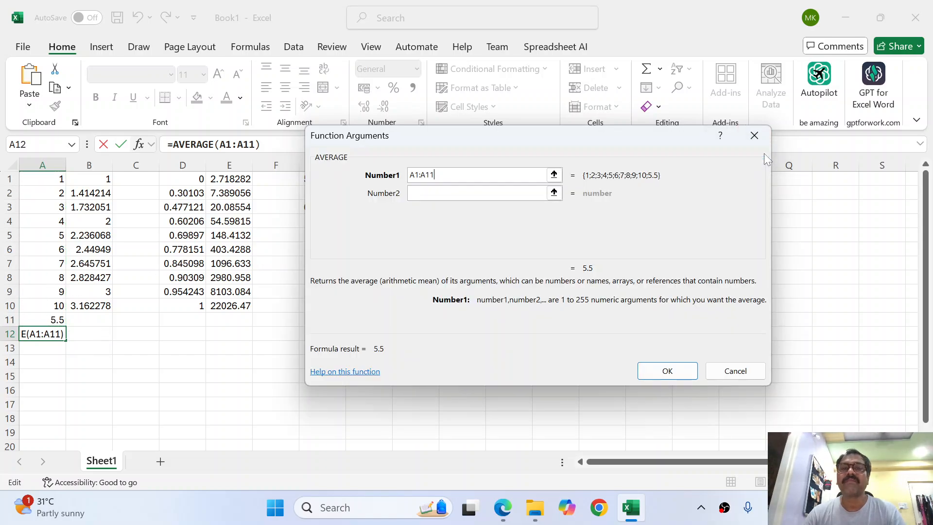
pyautogui.click(668, 371)
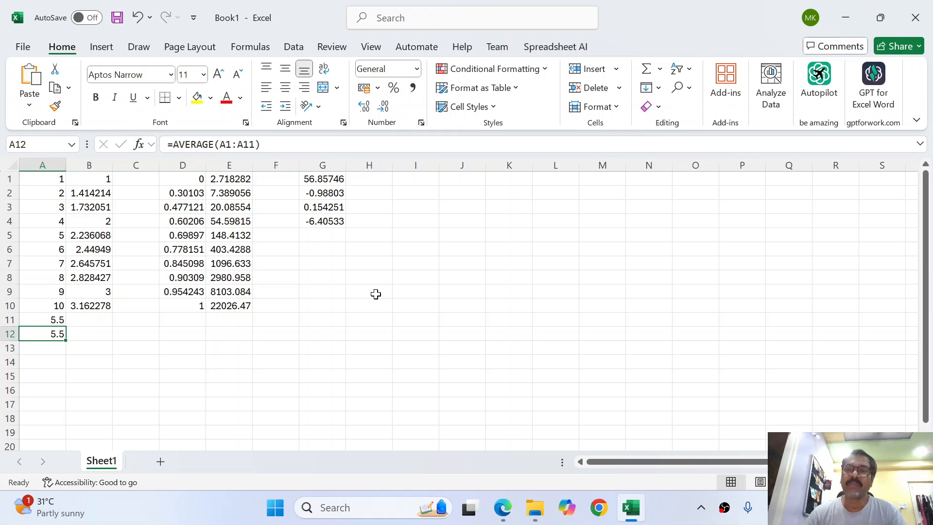
pyautogui.click(150, 145)
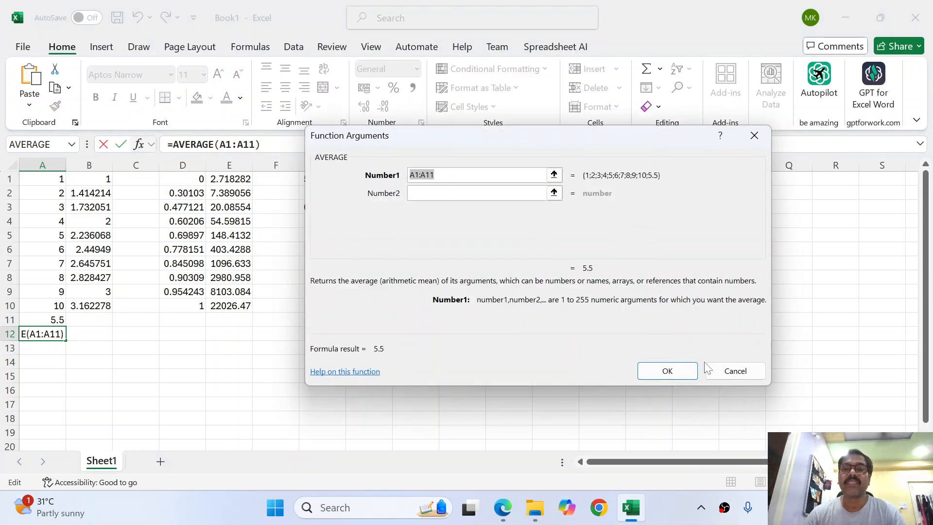
pyautogui.click(732, 371)
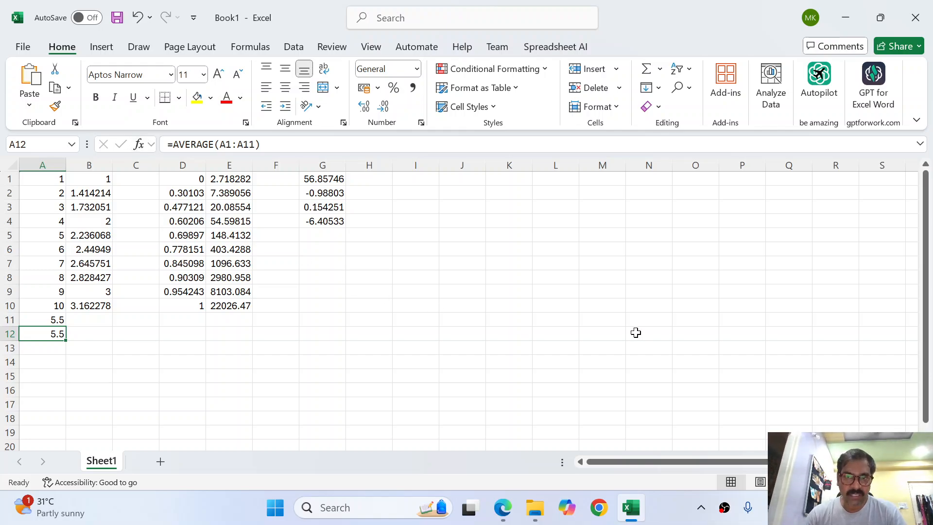
pyautogui.click(116, 359)
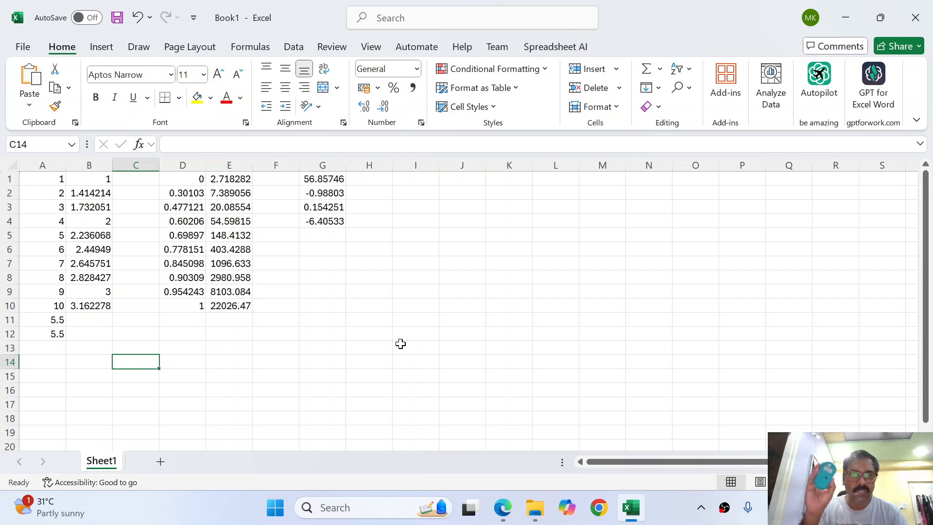
pyautogui.click(170, 362)
pyautogui.click(318, 382)
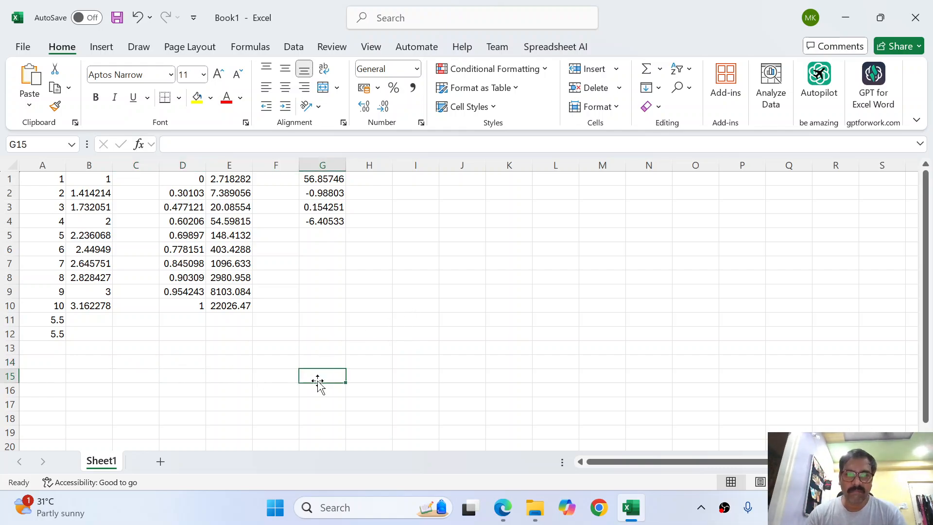
pyautogui.click(139, 144)
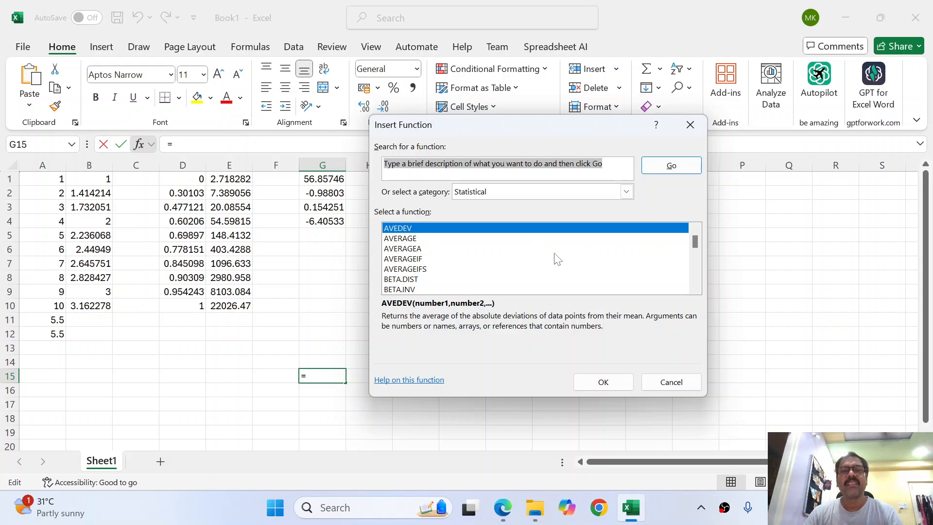
pyautogui.click(525, 193)
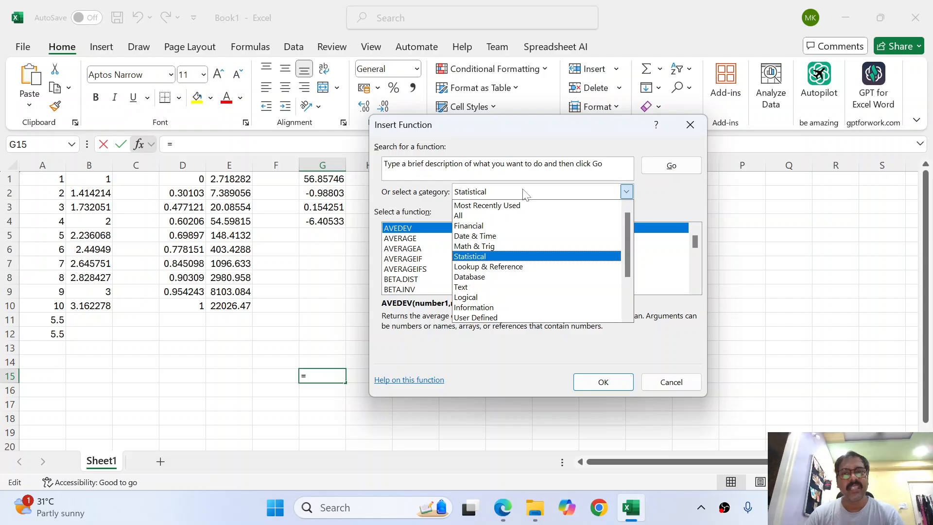
pyautogui.click(671, 381)
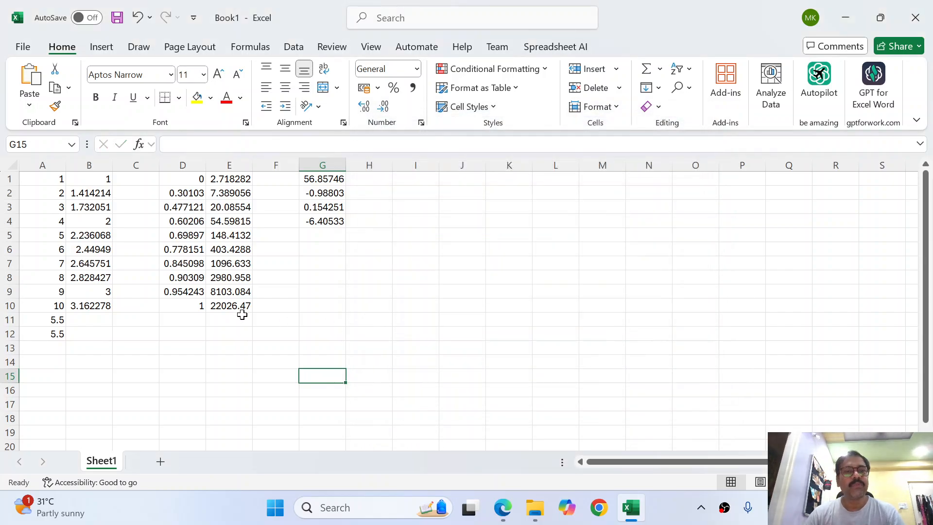
pyautogui.click(47, 334)
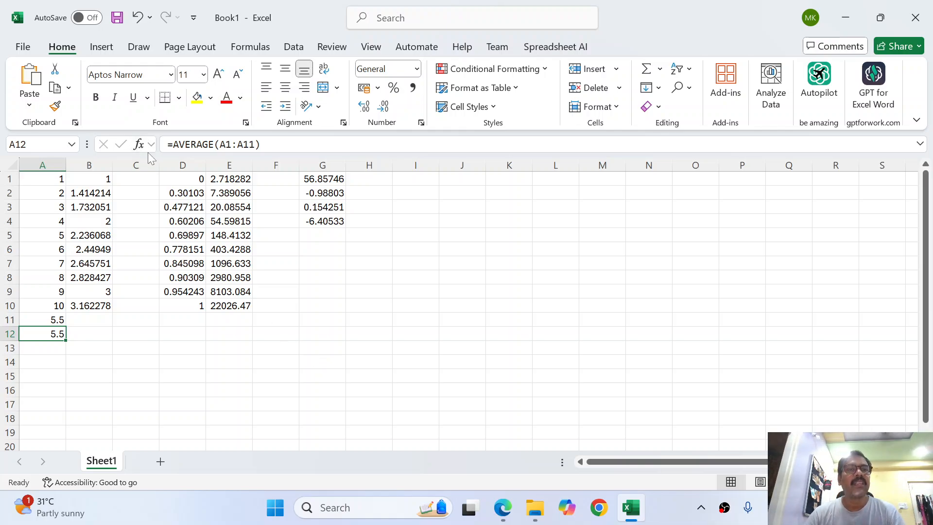
pyautogui.click(220, 144)
pyautogui.moveTo(262, 145); pyautogui.dragTo(166, 146)
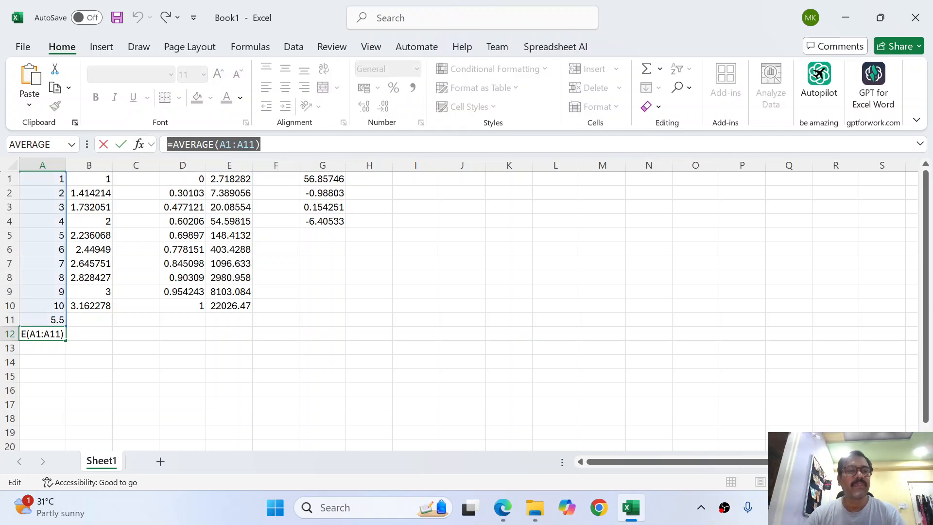
pyautogui.click(139, 144)
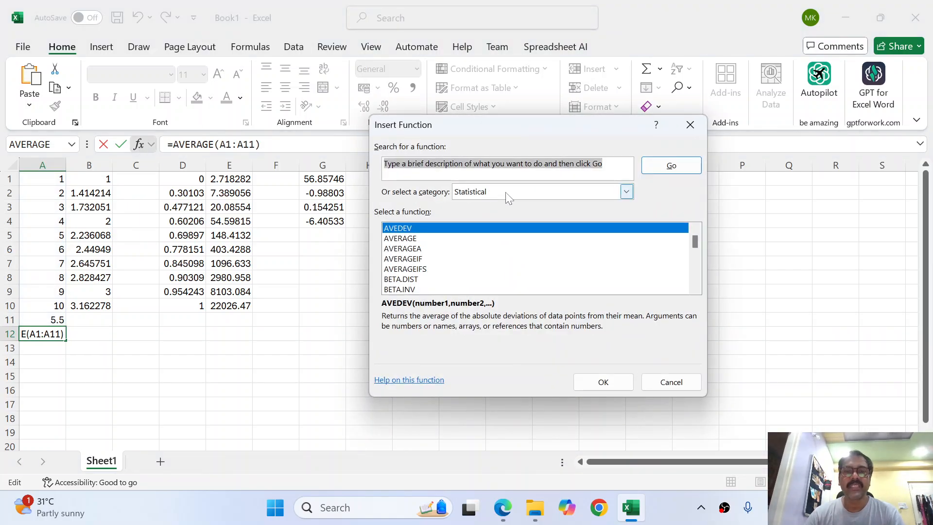
pyautogui.click(414, 239)
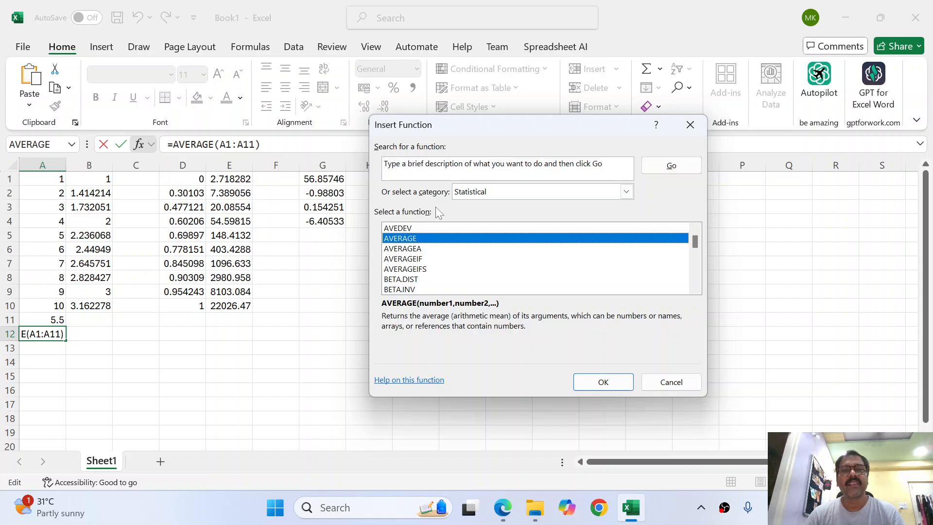
pyautogui.click(668, 382)
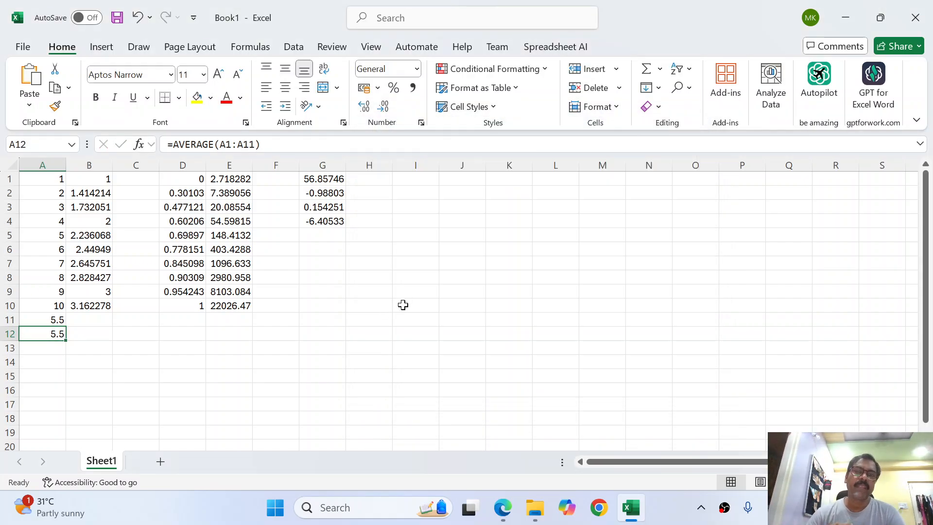